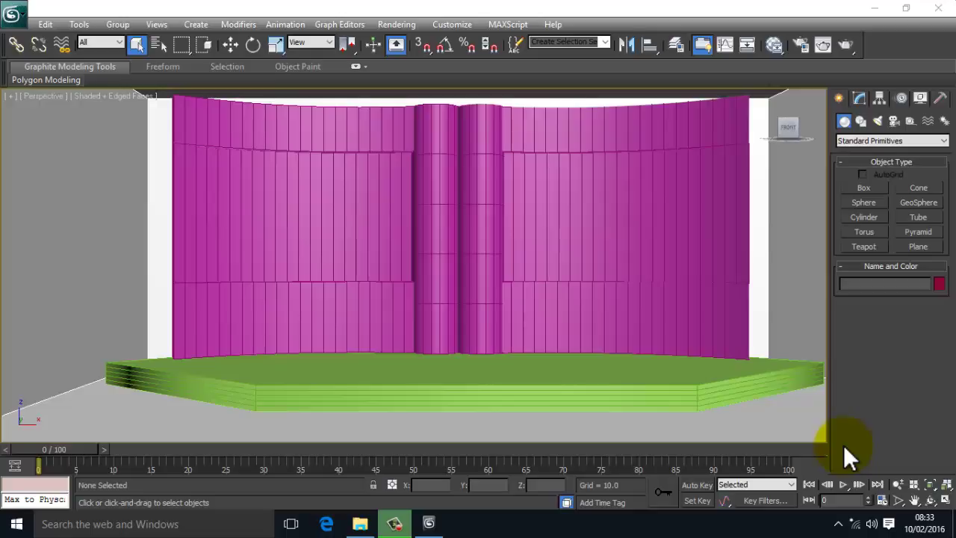
Step: Create a box at the origin with length 3, width 40 and height 25
{"action": "left_click_drag", "start_coordinate": [789, 127], "coordinate": [784, 177]}
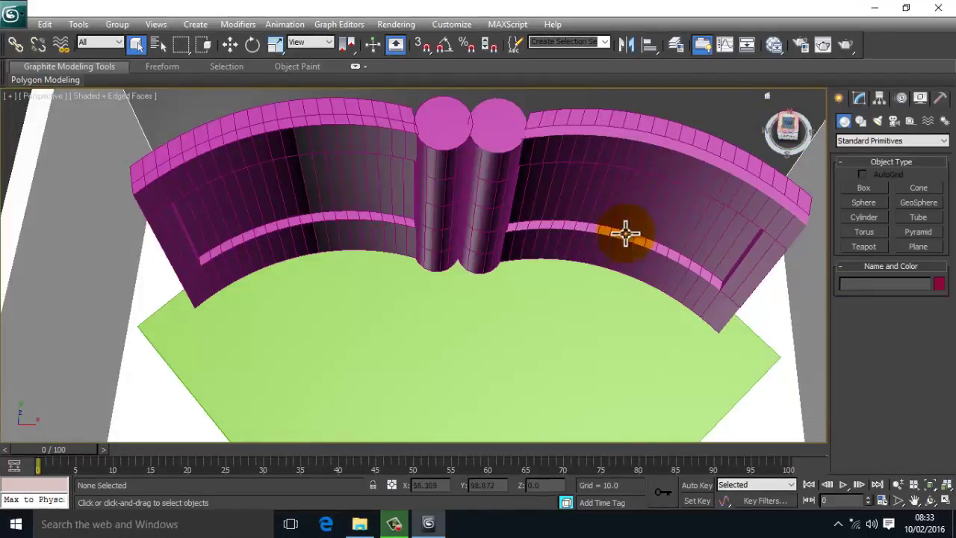
{"action": "middle_click_drag", "start_coordinate": [622, 230], "coordinate": [595, 201], "text": "alt"}
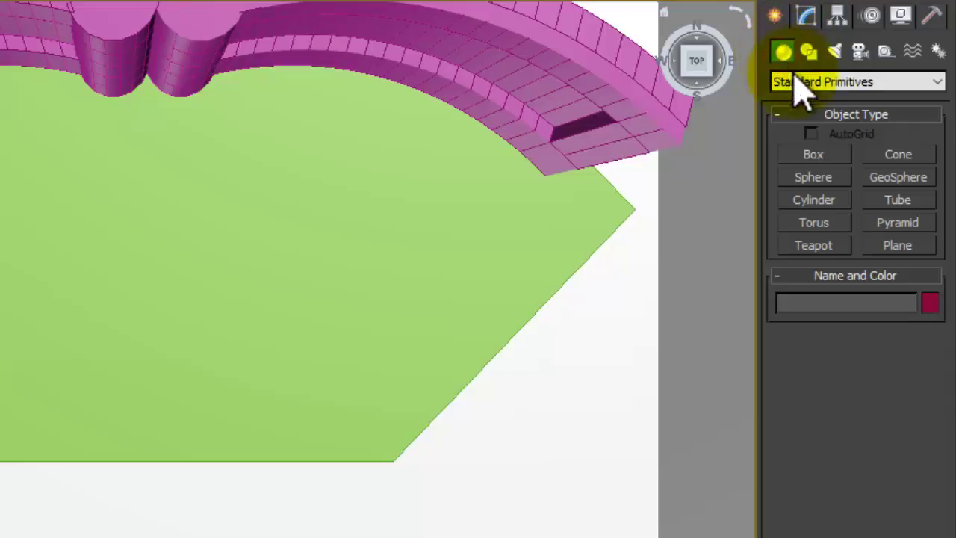
{"action": "left_click", "coordinate": [813, 154]}
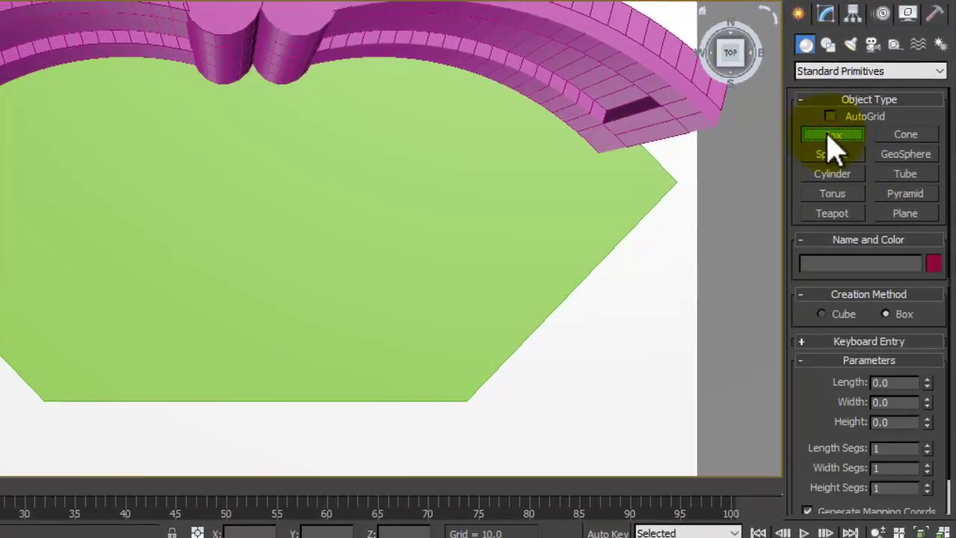
{"action": "left_click", "coordinate": [859, 344]}
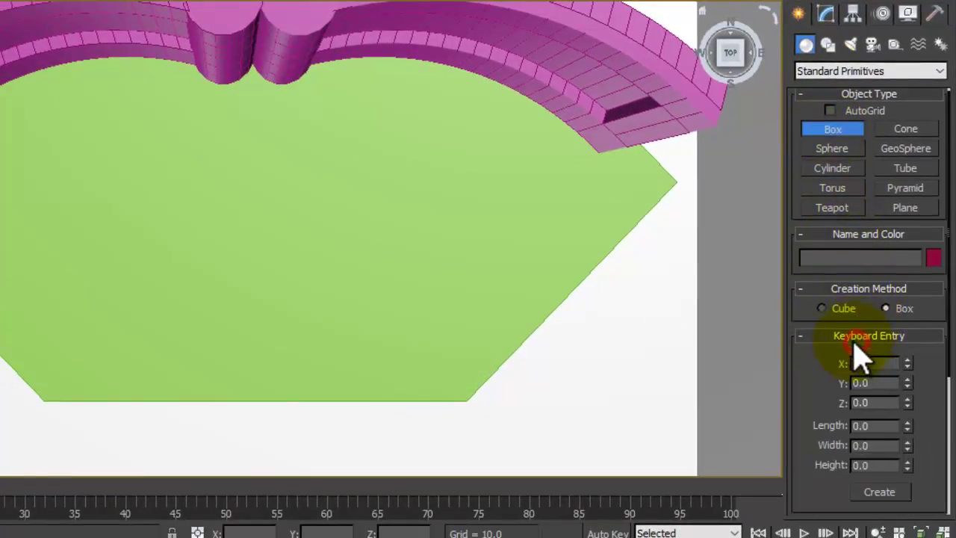
{"action": "left_click", "coordinate": [875, 425]}
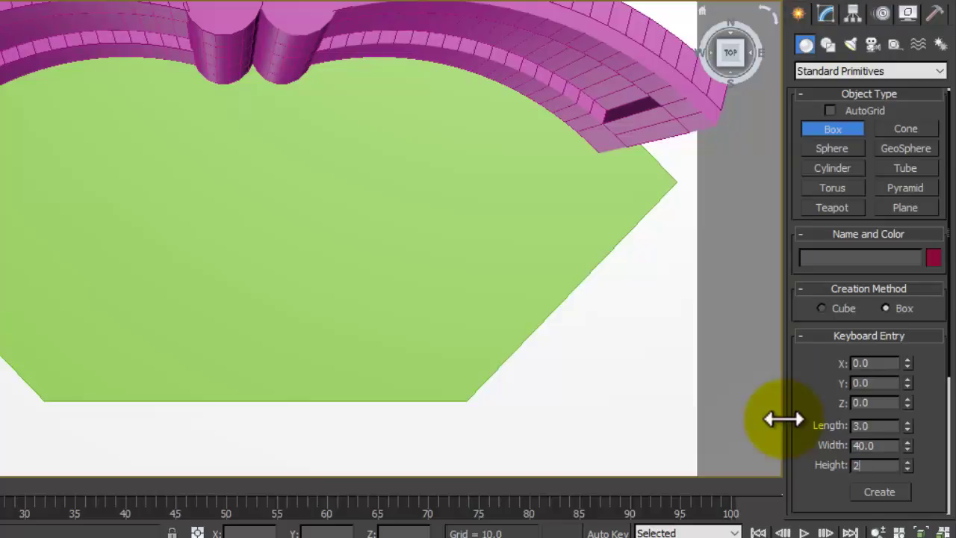
{"action": "left_click", "coordinate": [888, 492]}
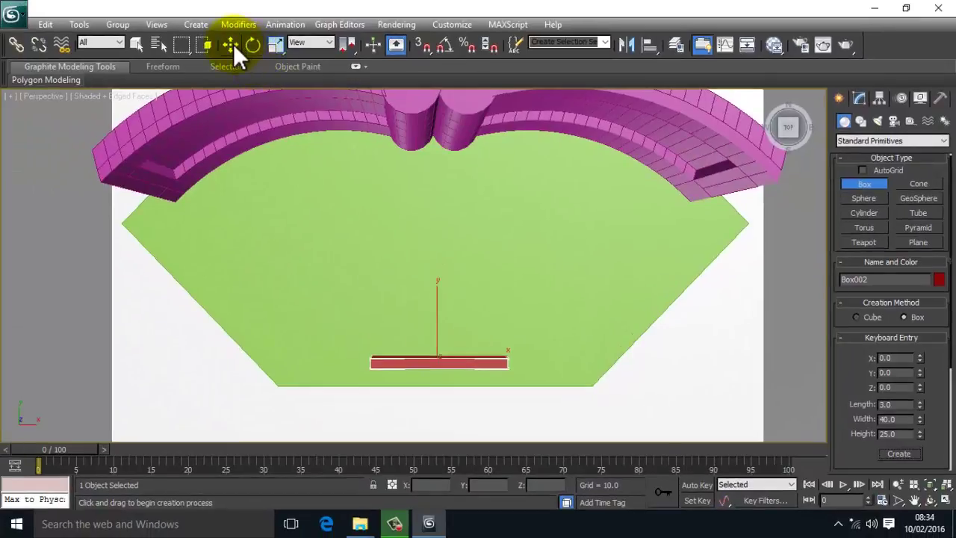
Step: Move the new box back along Y to about 62.9, up against the front of the twin columns
{"action": "left_click", "coordinate": [230, 45]}
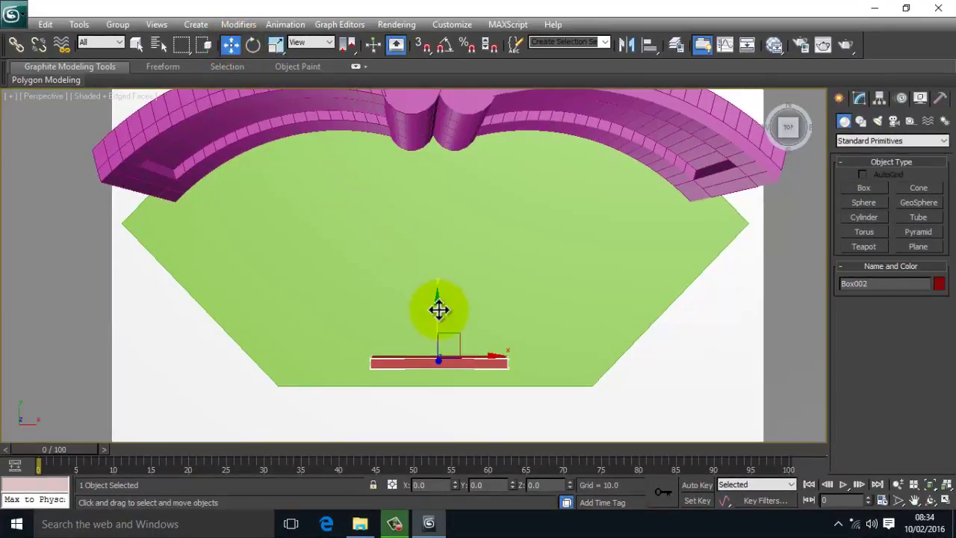
{"action": "left_click_drag", "start_coordinate": [438, 309], "coordinate": [426, 128]}
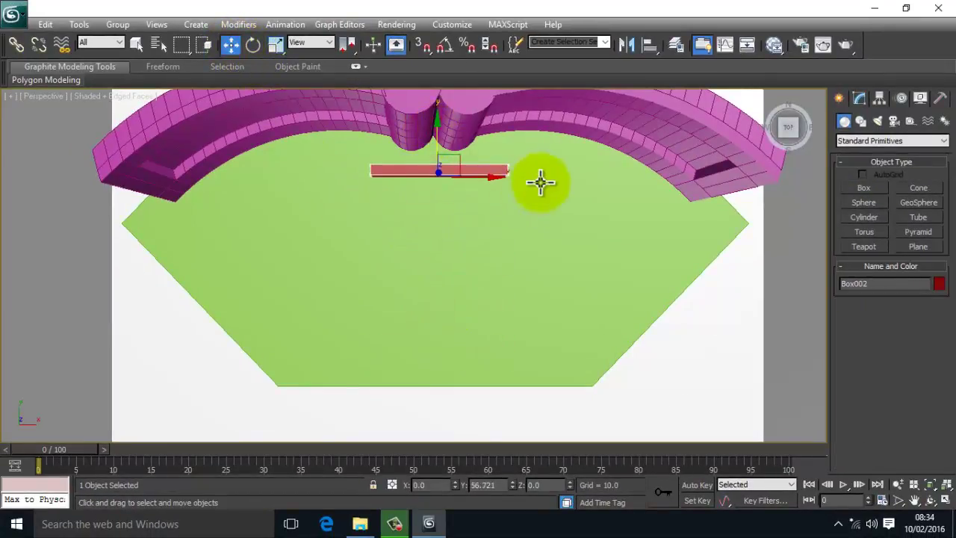
{"action": "middle_click_drag", "start_coordinate": [533, 214], "coordinate": [539, 234]}
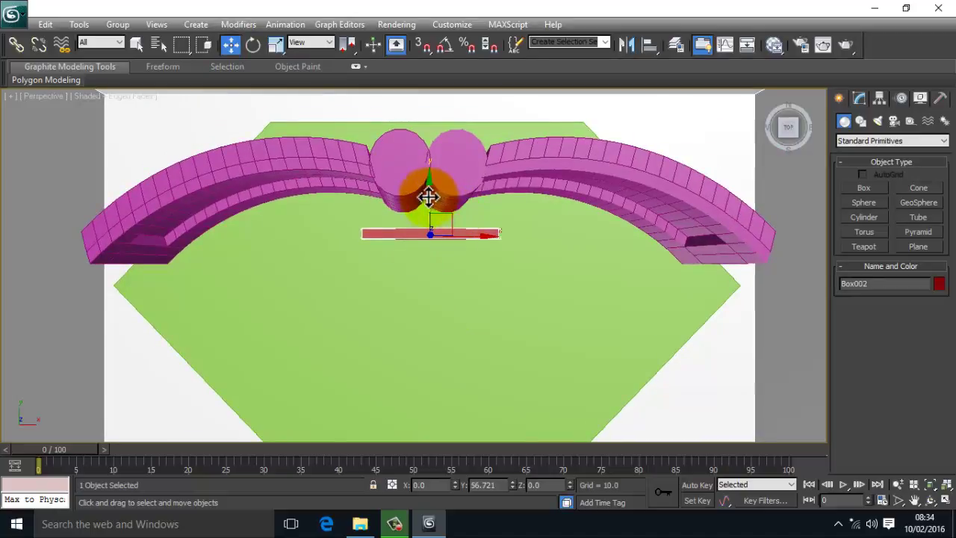
{"action": "left_click_drag", "start_coordinate": [428, 196], "coordinate": [427, 177]}
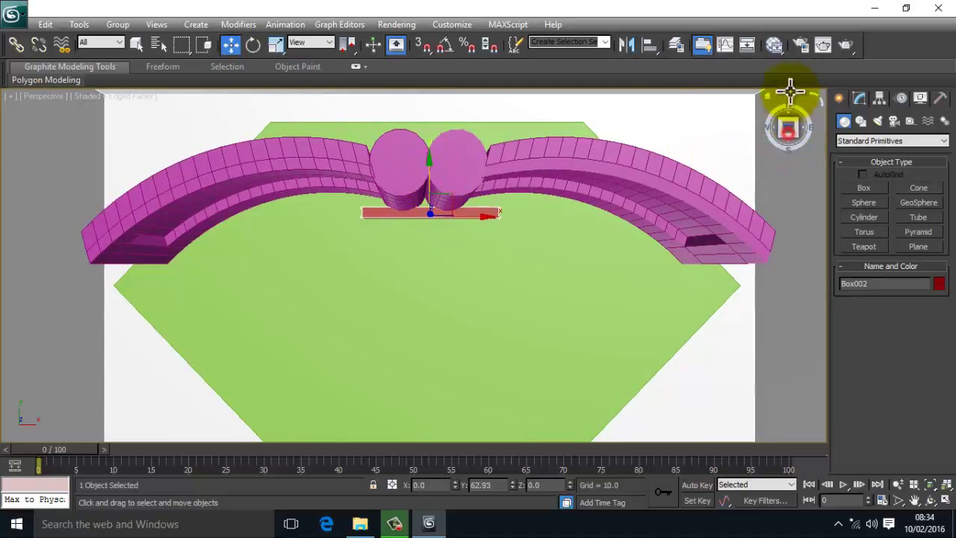
Step: Raise the box along Z to about 58.6 so it sits across the upper part of the columns
{"action": "left_click_drag", "start_coordinate": [790, 91], "coordinate": [640, 269]}
{"action": "middle_click_drag", "start_coordinate": [518, 197], "coordinate": [452, 308]}
{"action": "left_click_drag", "start_coordinate": [427, 317], "coordinate": [478, 141]}
{"action": "middle_click_drag", "start_coordinate": [530, 212], "coordinate": [532, 278]}
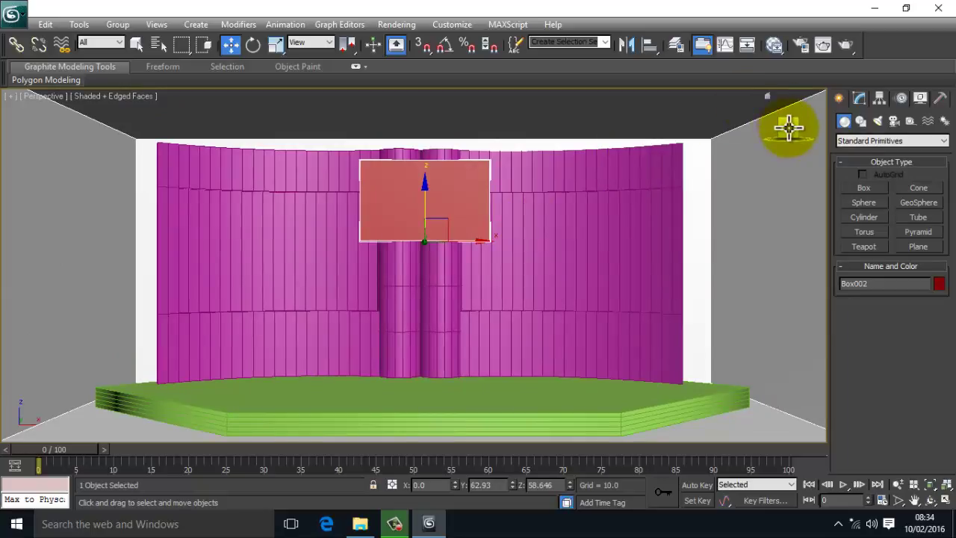
Step: Nudge the box slightly forward along Y to about 62.1, checking its contact with the columns from above
{"action": "left_click_drag", "start_coordinate": [788, 127], "coordinate": [784, 193]}
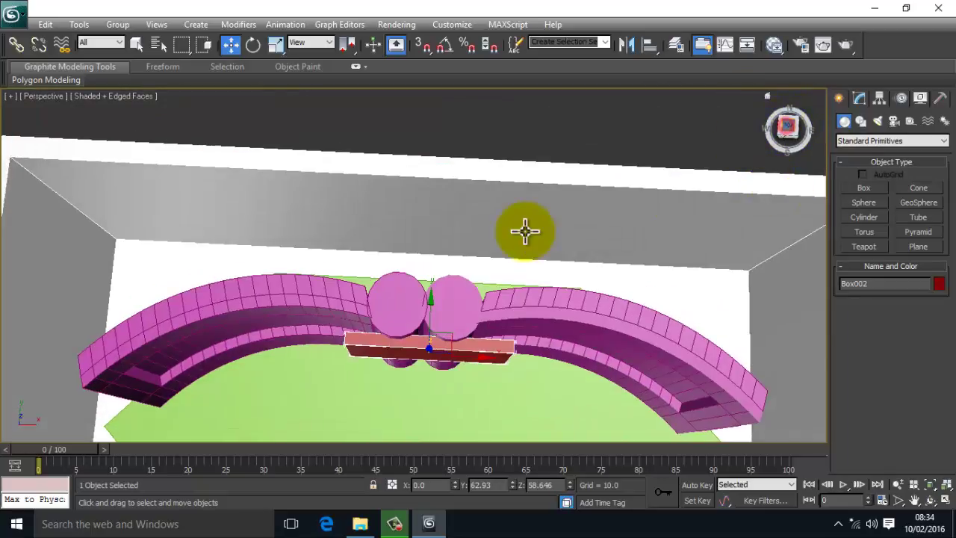
{"action": "middle_click_drag", "start_coordinate": [523, 230], "coordinate": [552, 185]}
{"action": "scroll", "coordinate": [553, 185], "scroll_direction": "up", "scroll_amount": 3}
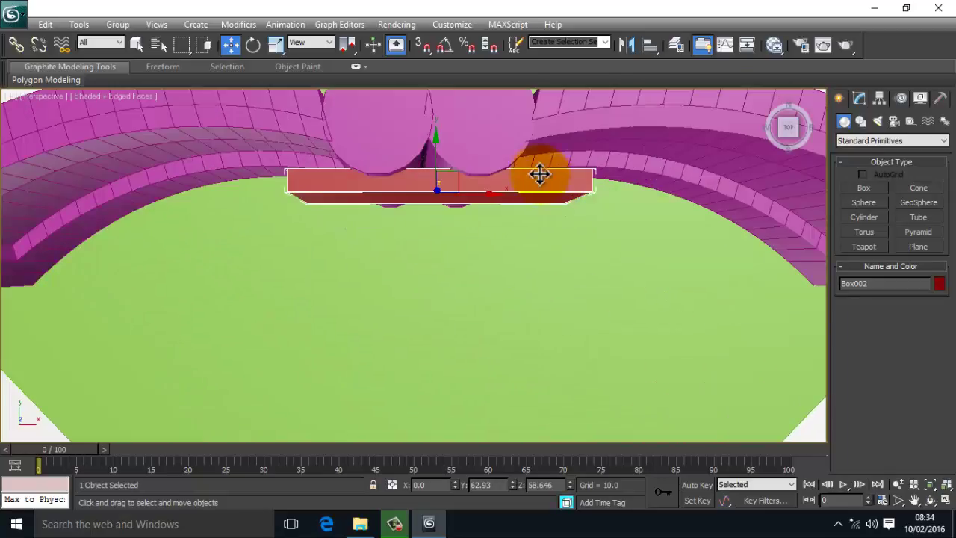
{"action": "left_click_drag", "start_coordinate": [434, 168], "coordinate": [433, 162]}
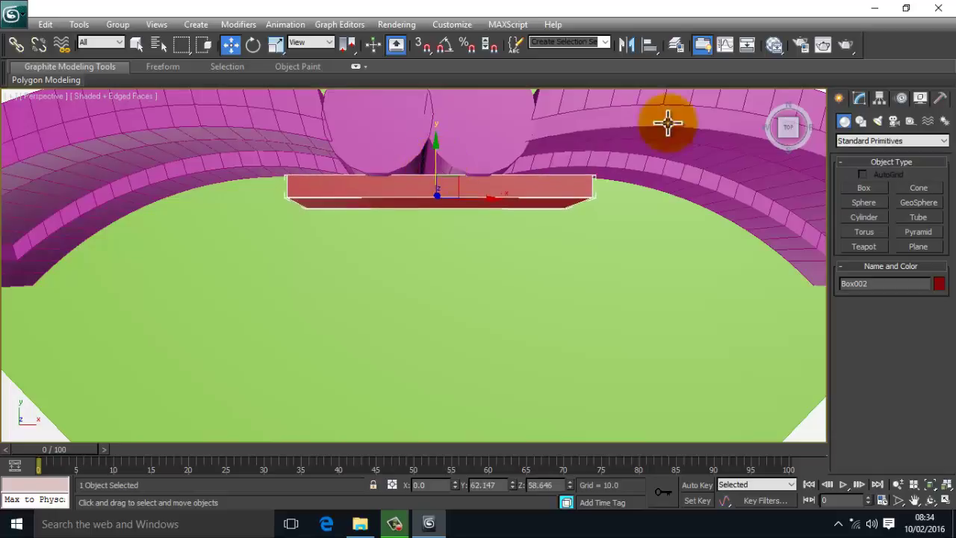
Step: Add an Edit Poly modifier to the box on the columns
{"action": "left_click_drag", "start_coordinate": [785, 133], "coordinate": [789, 150]}
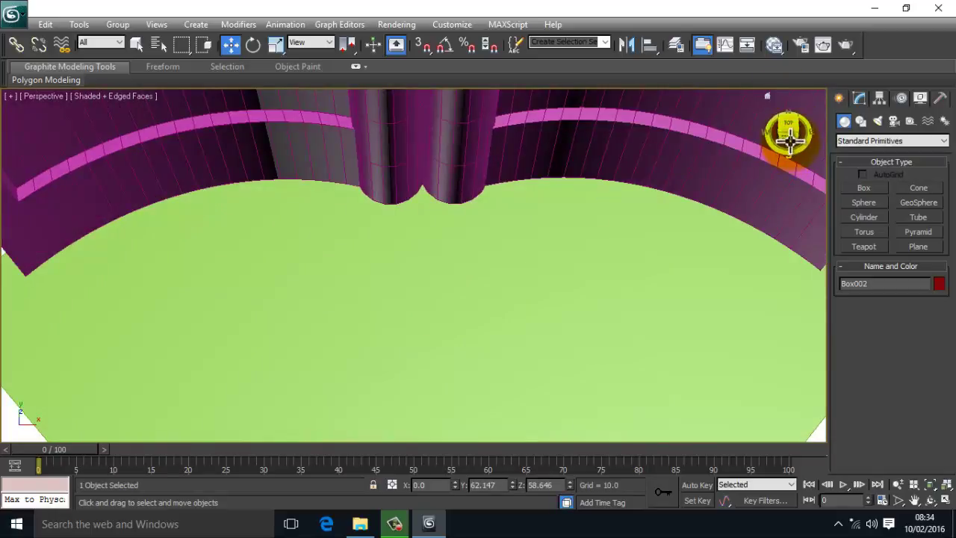
{"action": "left_click", "coordinate": [787, 133]}
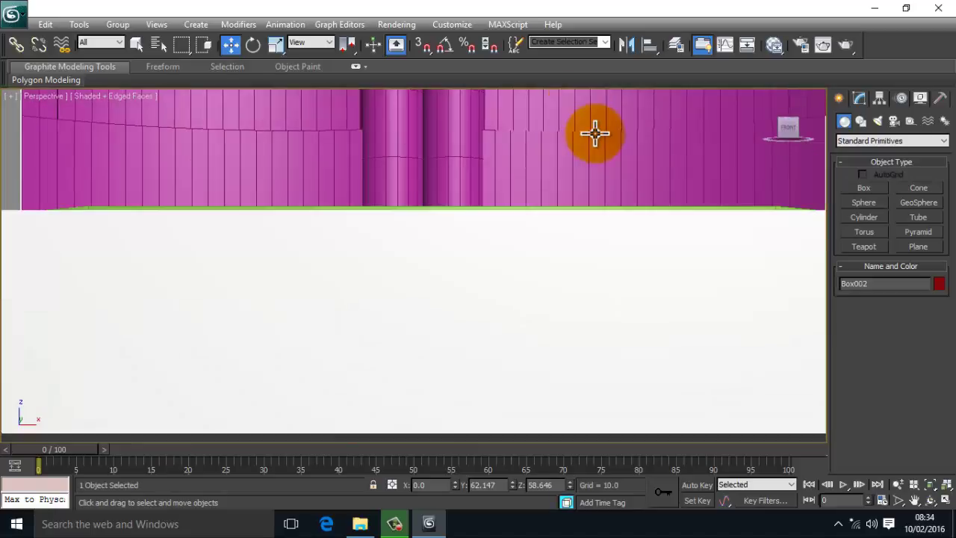
{"action": "middle_click_drag", "start_coordinate": [593, 134], "coordinate": [569, 314]}
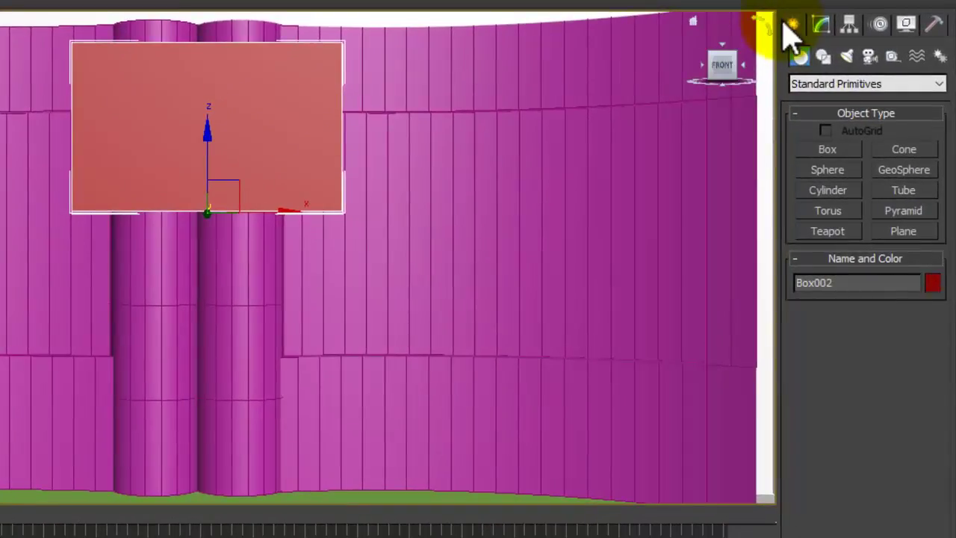
{"action": "left_click", "coordinate": [821, 24]}
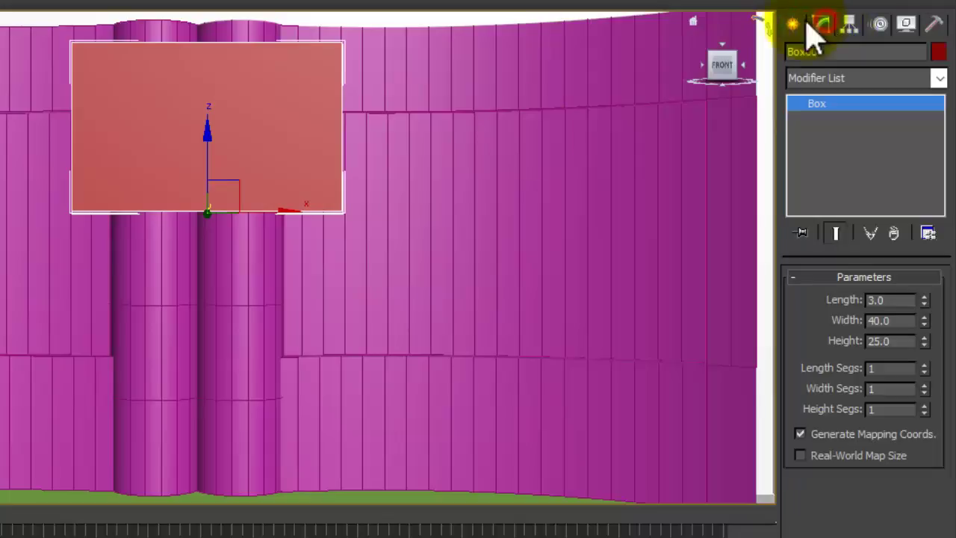
{"action": "left_click", "coordinate": [816, 78]}
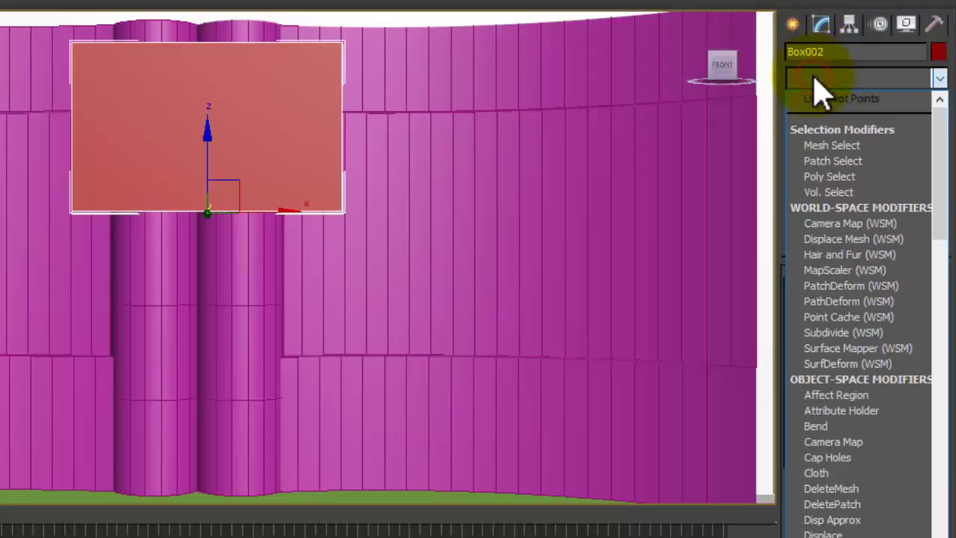
{"action": "scroll", "coordinate": [810, 417], "scroll_direction": "down", "scroll_amount": 4}
{"action": "scroll", "coordinate": [812, 417], "scroll_direction": "down", "scroll_amount": 2}
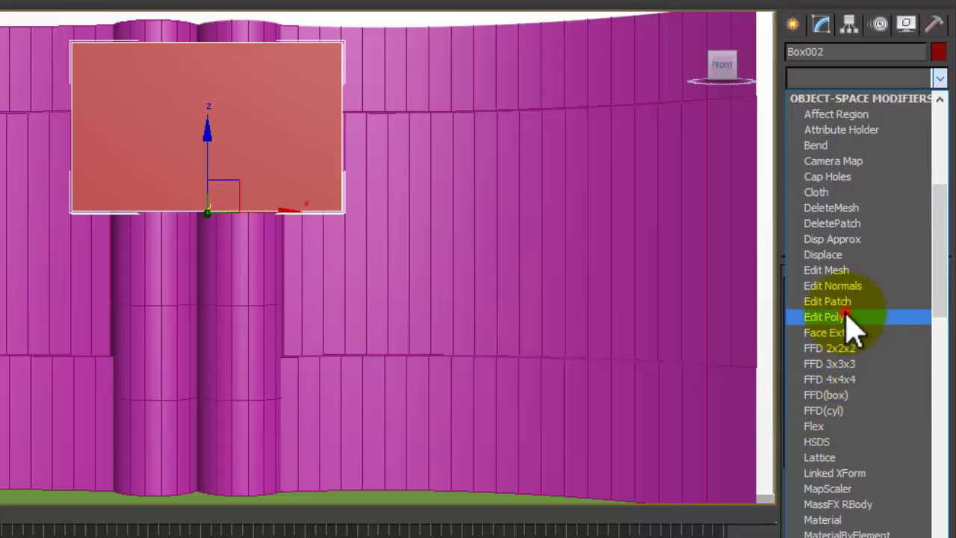
{"action": "left_click", "coordinate": [825, 317]}
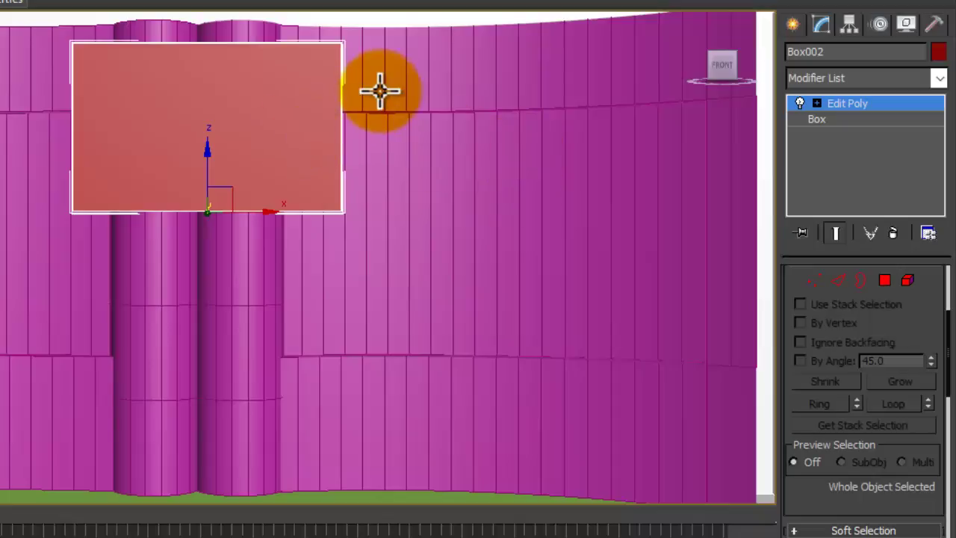
Step: Bevel the box's front polygon with a height of -1.0 and an outline of -2.0, and leave polygon editing
{"action": "left_click", "coordinate": [884, 280]}
{"action": "left_click", "coordinate": [215, 97]}
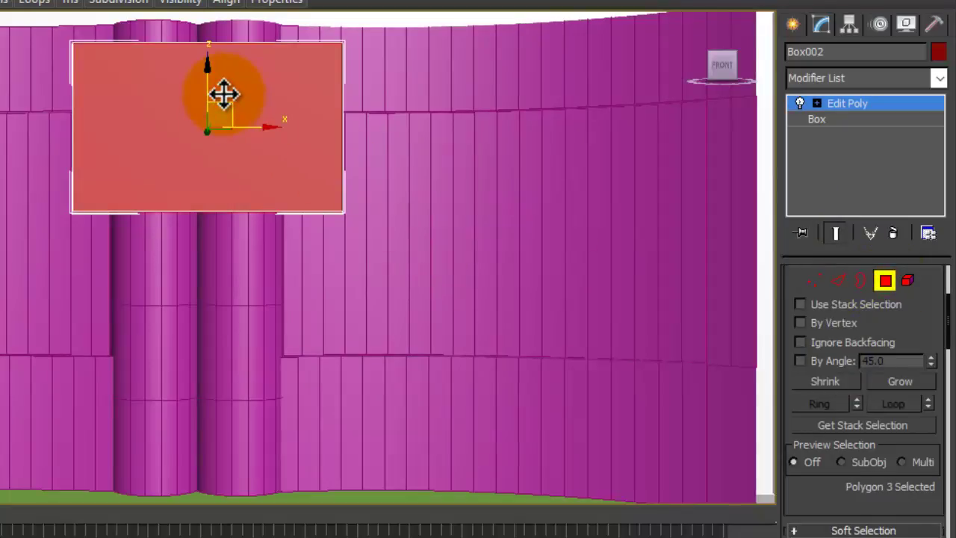
{"action": "right_click", "coordinate": [224, 94]}
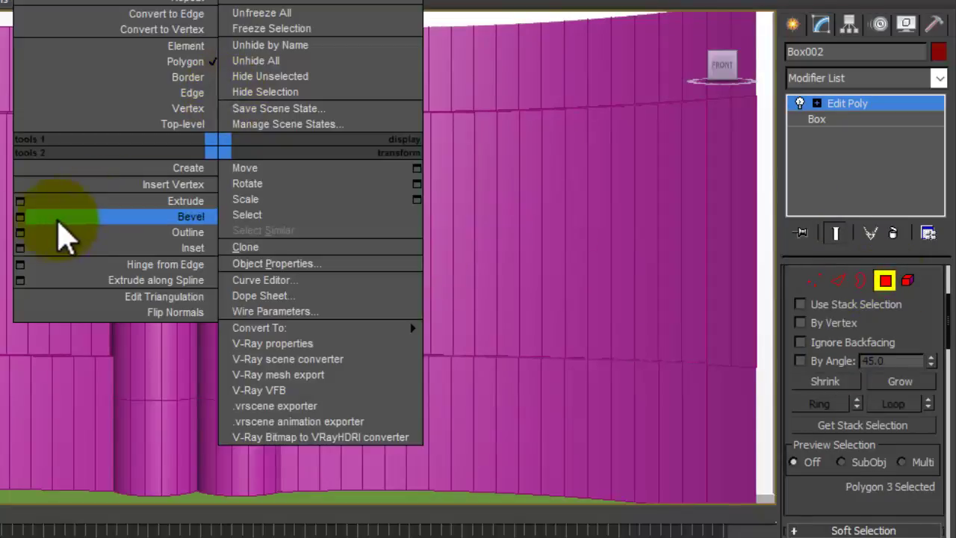
{"action": "left_click", "coordinate": [927, 307]}
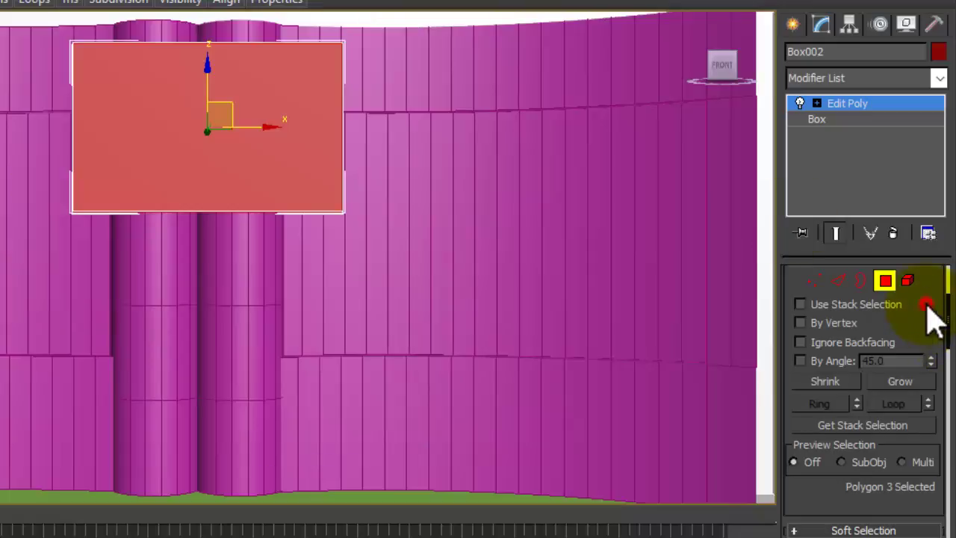
{"action": "left_click_drag", "start_coordinate": [945, 310], "coordinate": [935, 396]}
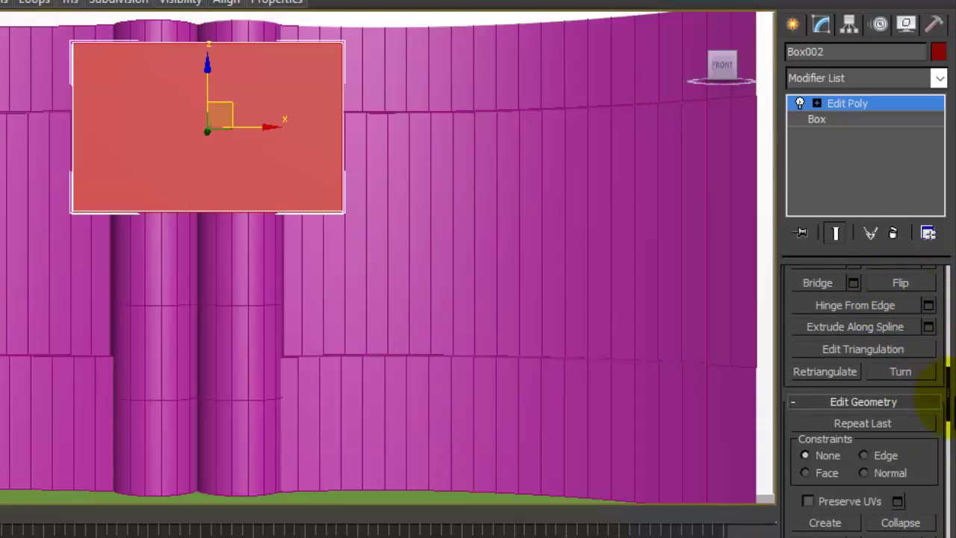
{"action": "left_click_drag", "start_coordinate": [942, 383], "coordinate": [932, 365]}
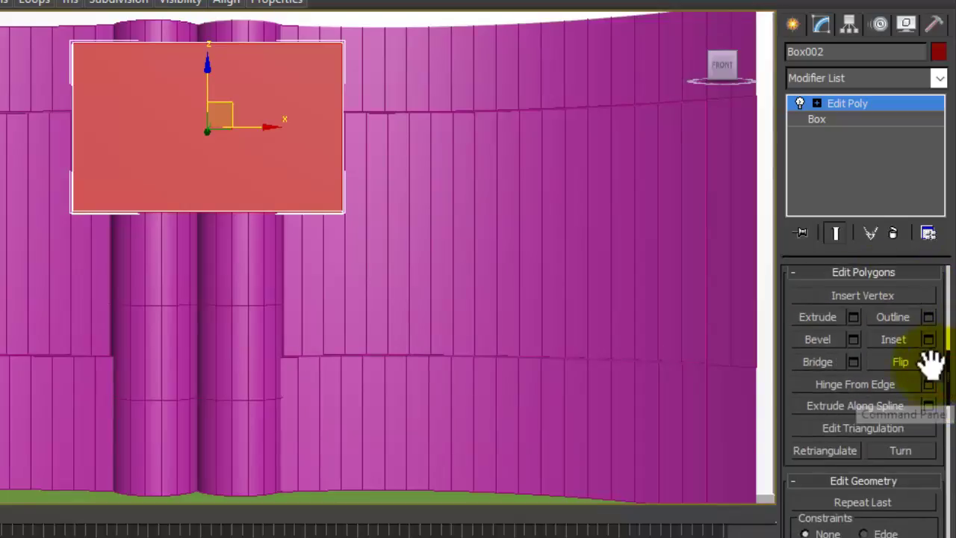
{"action": "left_click", "coordinate": [854, 339]}
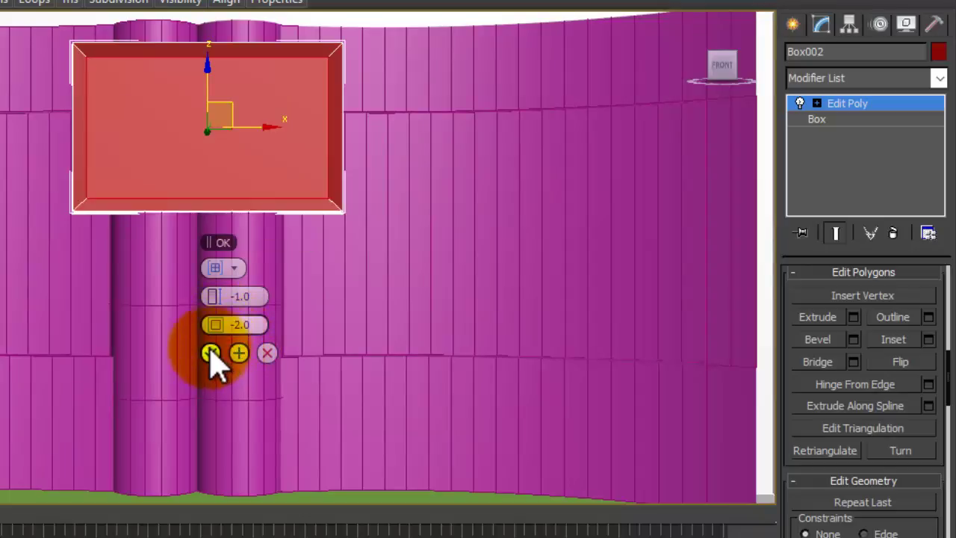
{"action": "left_click", "coordinate": [211, 354]}
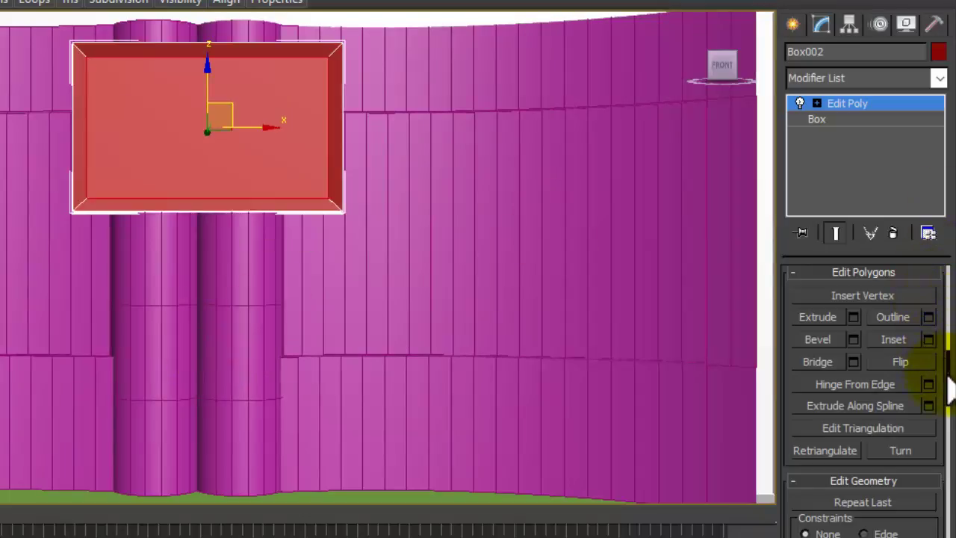
{"action": "left_click_drag", "start_coordinate": [945, 373], "coordinate": [944, 287]}
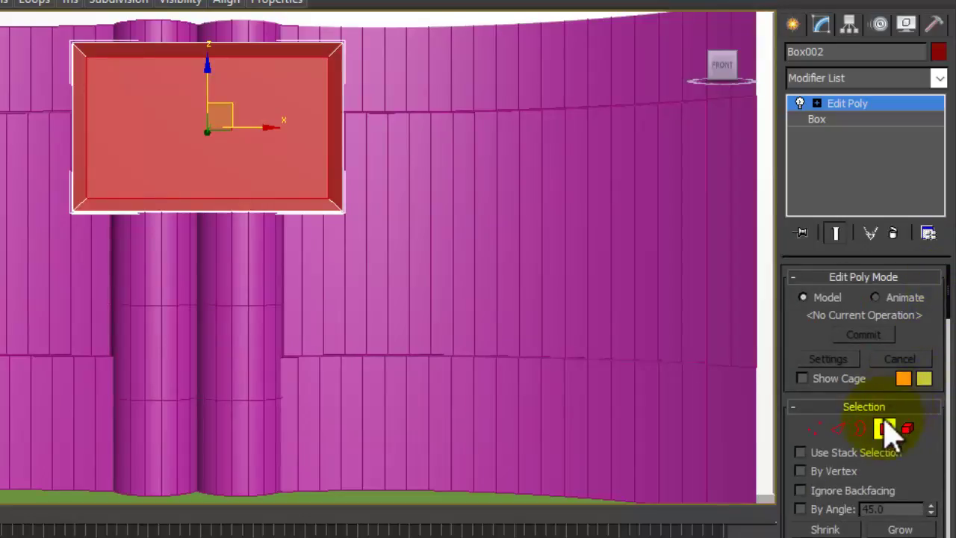
{"action": "left_click", "coordinate": [884, 428]}
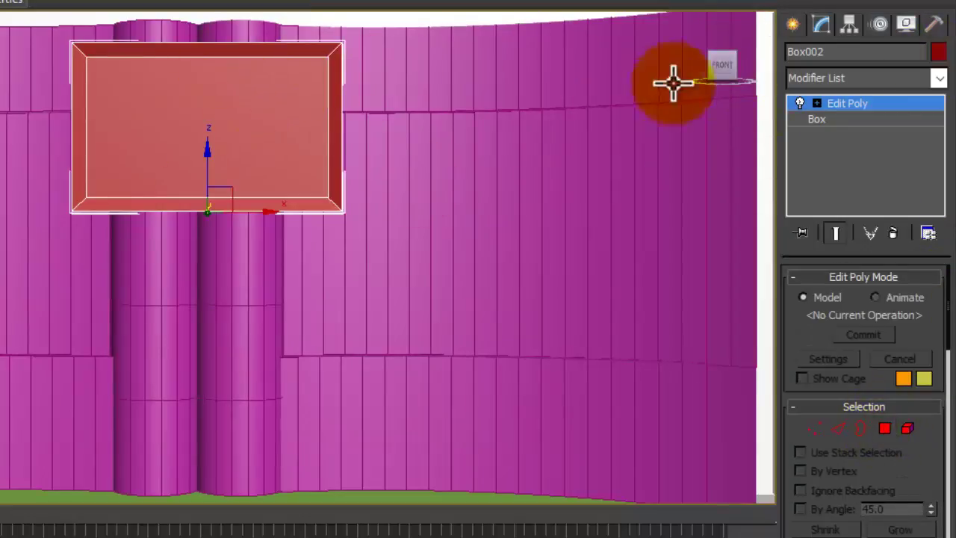
Step: Change the beveled box's object color to light blue from the 3ds Max palette and save the scene
{"action": "left_click", "coordinate": [936, 54]}
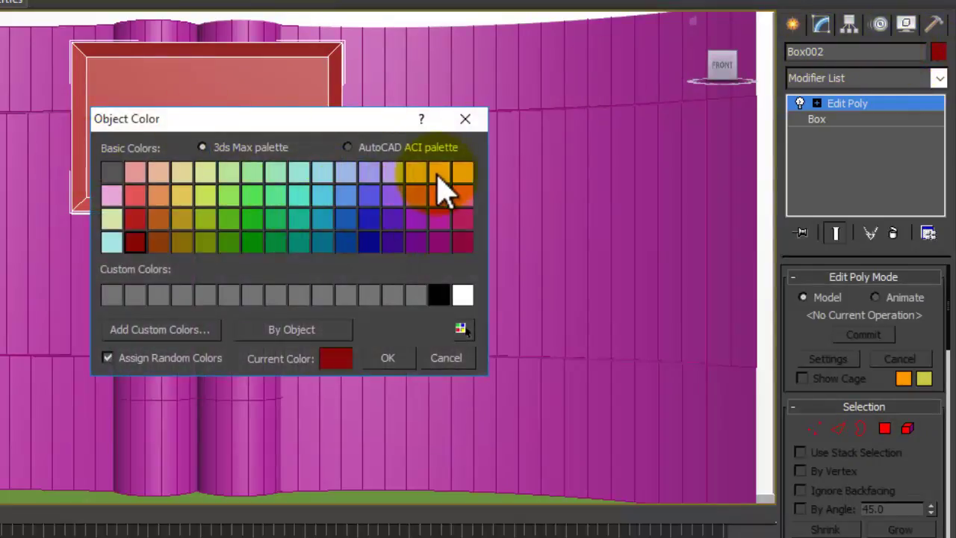
{"action": "left_click", "coordinate": [321, 173]}
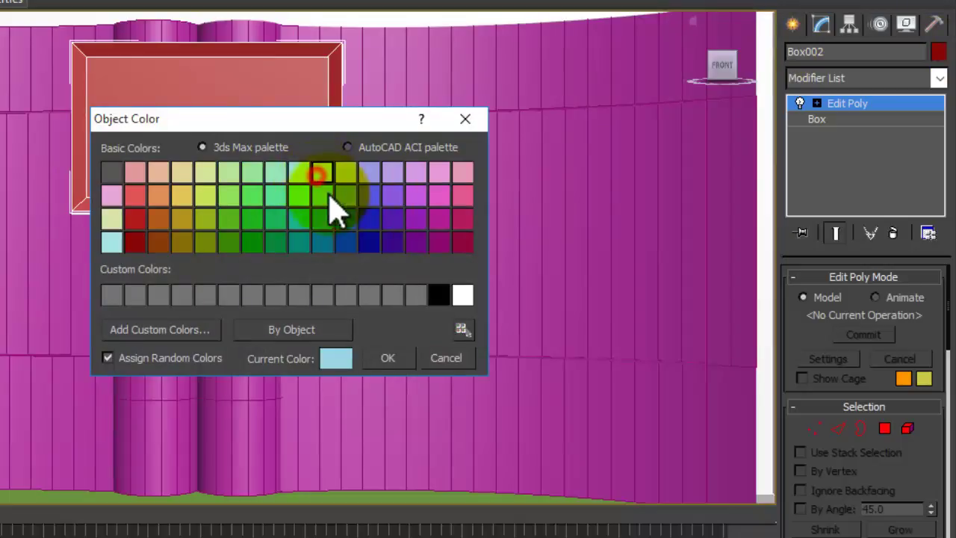
{"action": "left_click", "coordinate": [382, 356]}
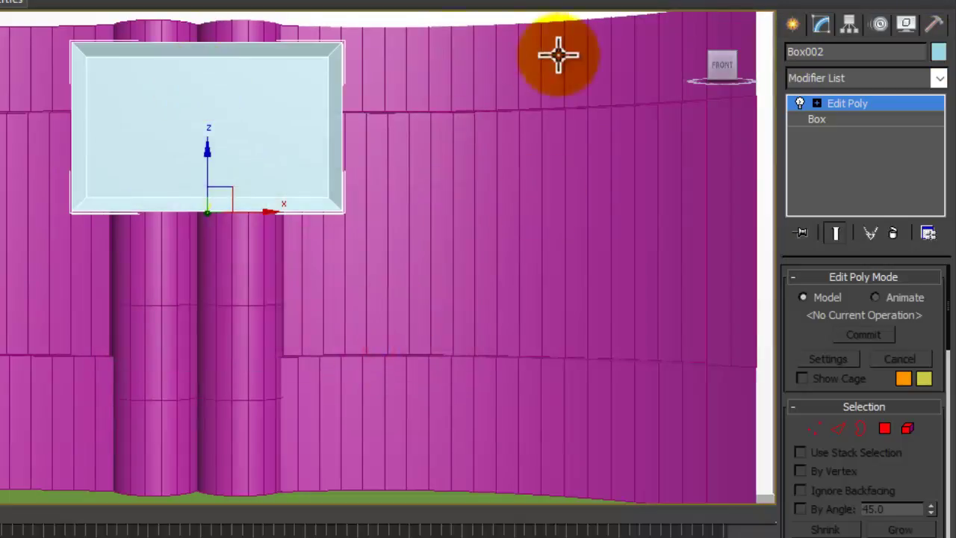
{"action": "left_click_drag", "start_coordinate": [732, 68], "coordinate": [601, 52]}
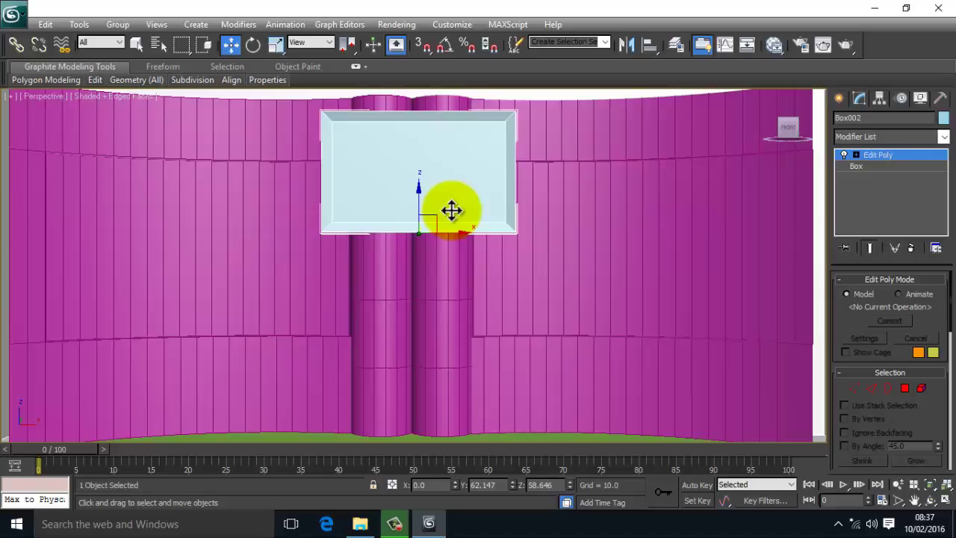
{"action": "key", "text": "ctrl+s"}
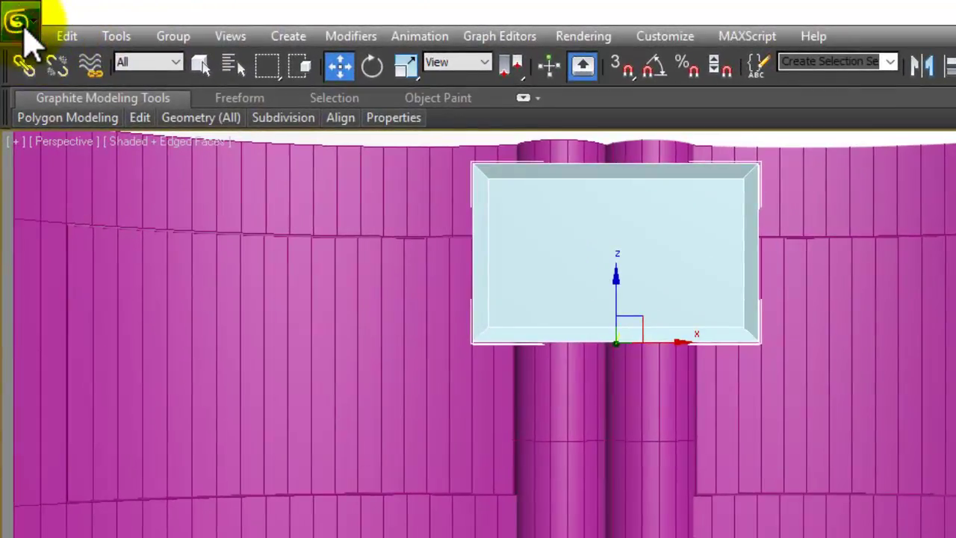
Step: Start merging a 3ds Max scene file and browse from drive Data (D:) through UJIKOM to the BENDA folder
{"action": "left_click", "coordinate": [22, 27]}
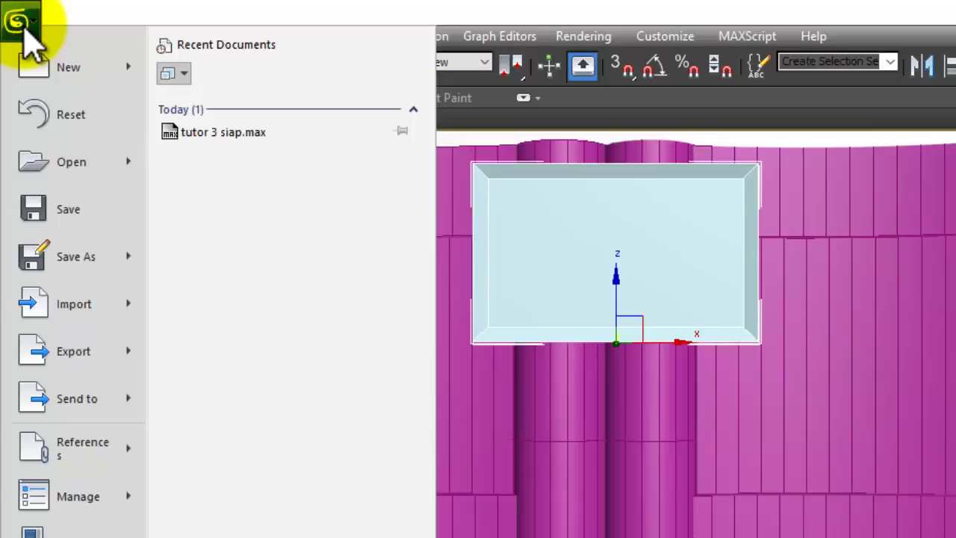
{"action": "left_click", "coordinate": [134, 304]}
{"action": "left_click", "coordinate": [231, 179]}
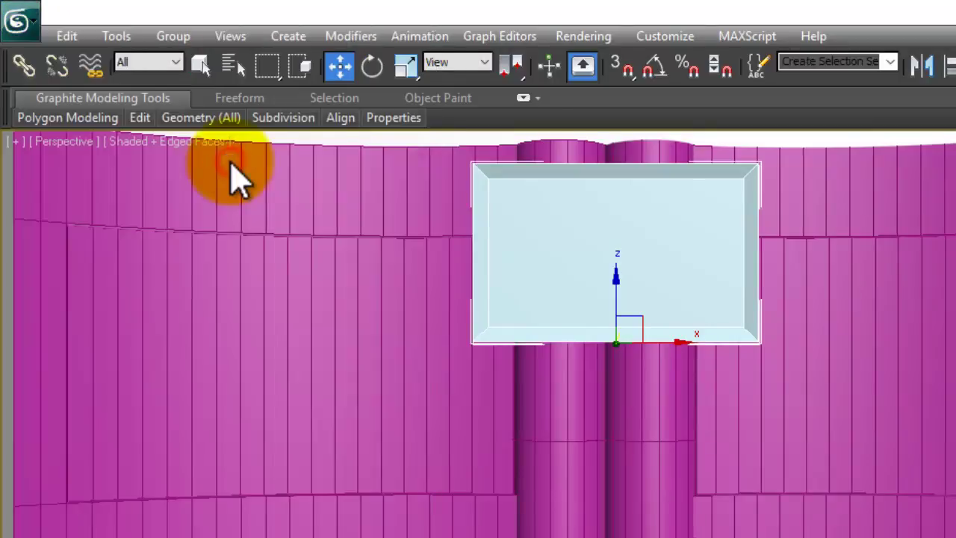
{"action": "left_click", "coordinate": [299, 50]}
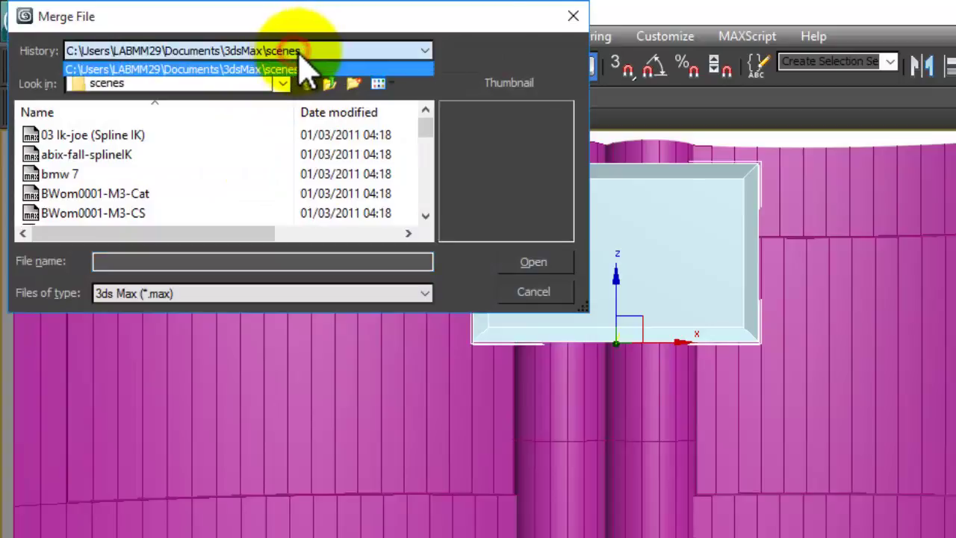
{"action": "left_click", "coordinate": [280, 82]}
{"action": "left_click", "coordinate": [281, 83]}
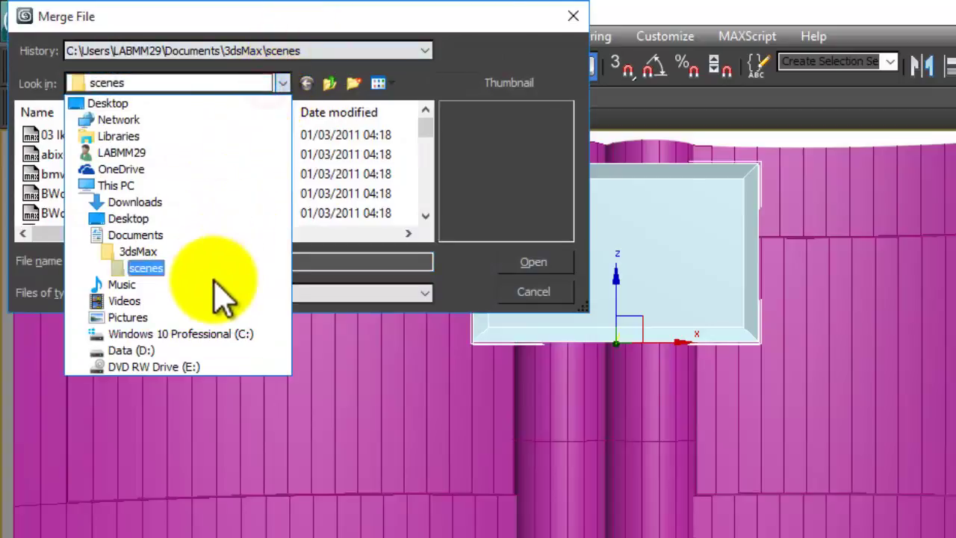
{"action": "left_click", "coordinate": [241, 351]}
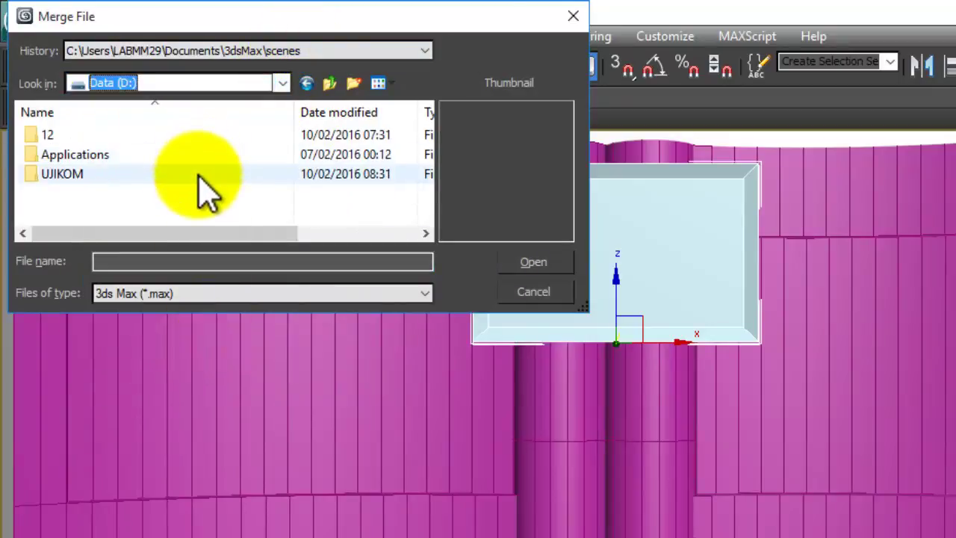
{"action": "double_click", "coordinate": [197, 175]}
{"action": "double_click", "coordinate": [188, 134]}
{"action": "left_click", "coordinate": [188, 137]}
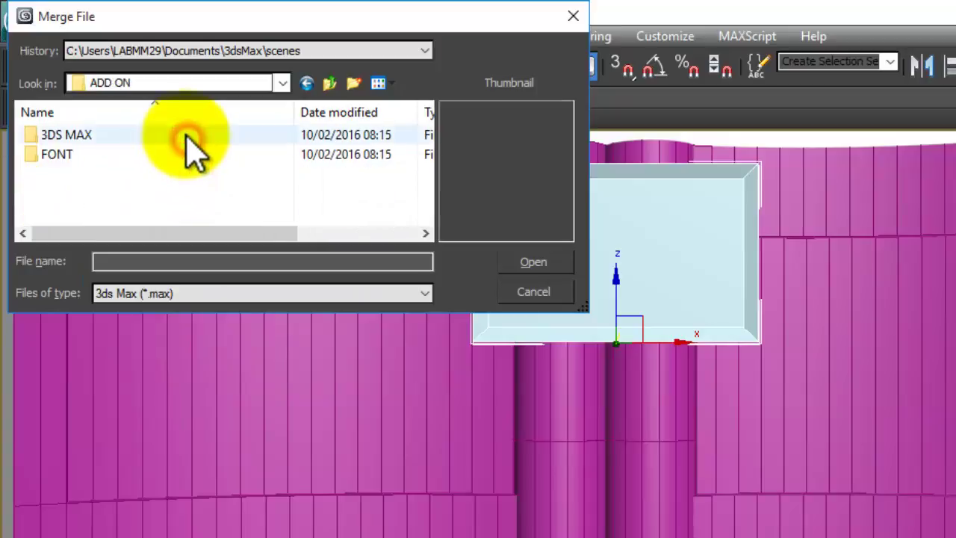
{"action": "double_click", "coordinate": [184, 135]}
{"action": "double_click", "coordinate": [180, 134]}
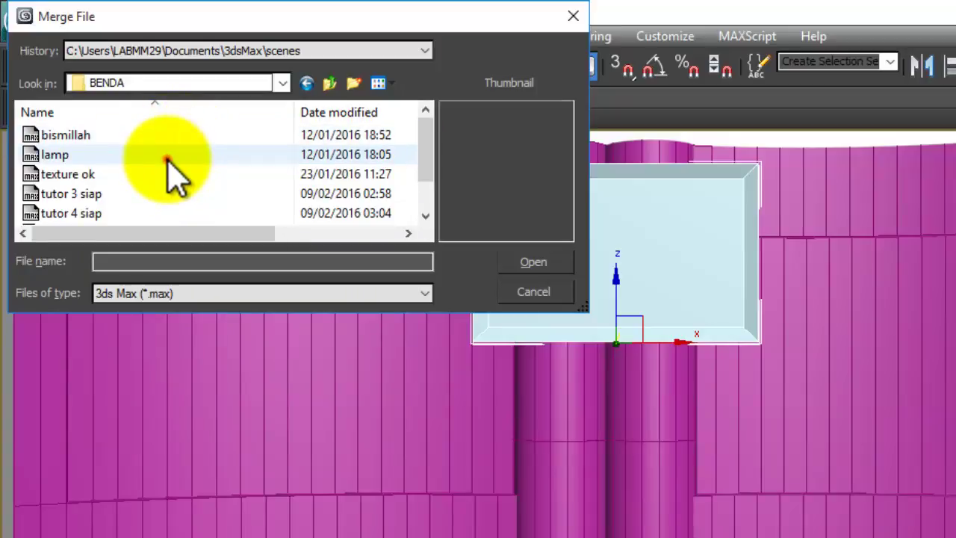
Step: Merge the Eglo82796 group from the lamp file into the stage scene
{"action": "left_click", "coordinate": [169, 159]}
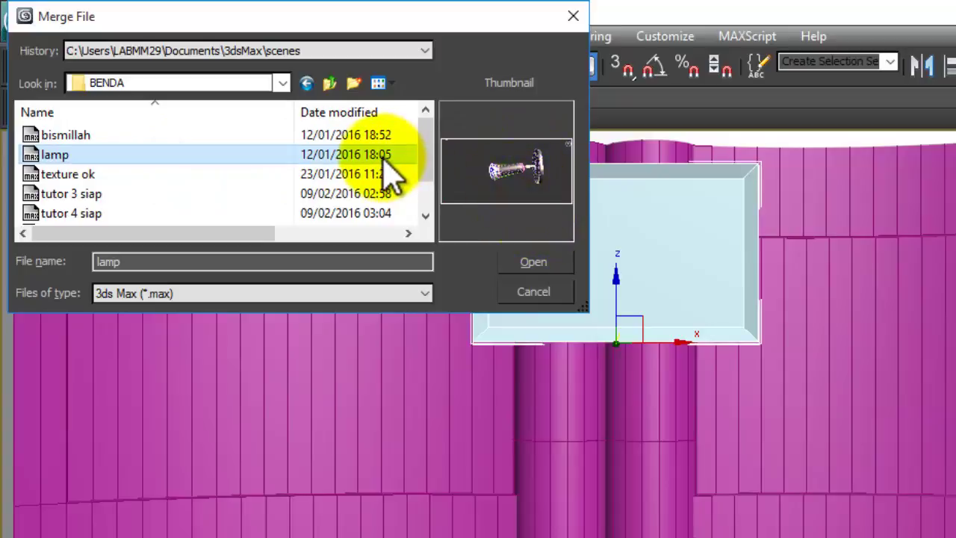
{"action": "left_click", "coordinate": [548, 261]}
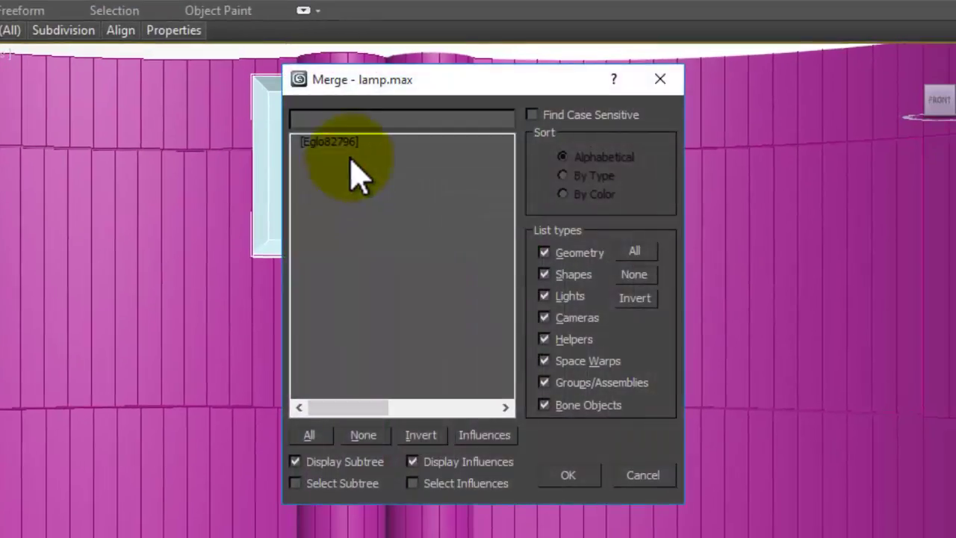
{"action": "left_click", "coordinate": [348, 142]}
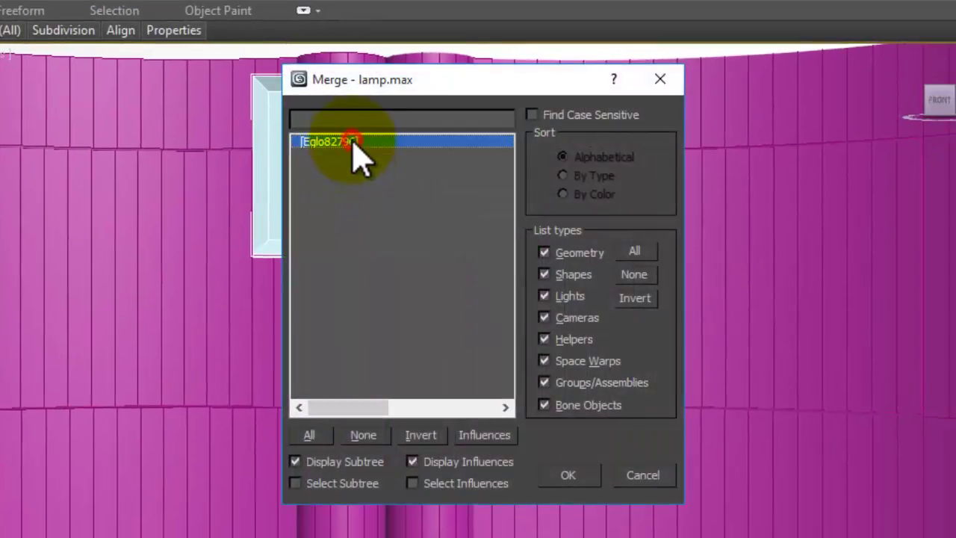
{"action": "left_click", "coordinate": [566, 476]}
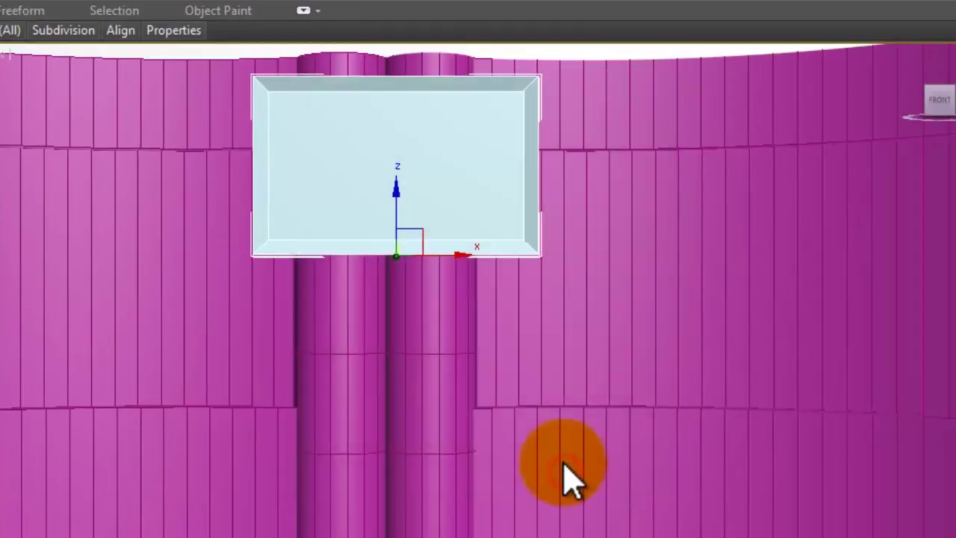
Step: Raise the merged lamp along Z to about 80.5, near the top edge of the stage walls
{"action": "left_click", "coordinate": [938, 93]}
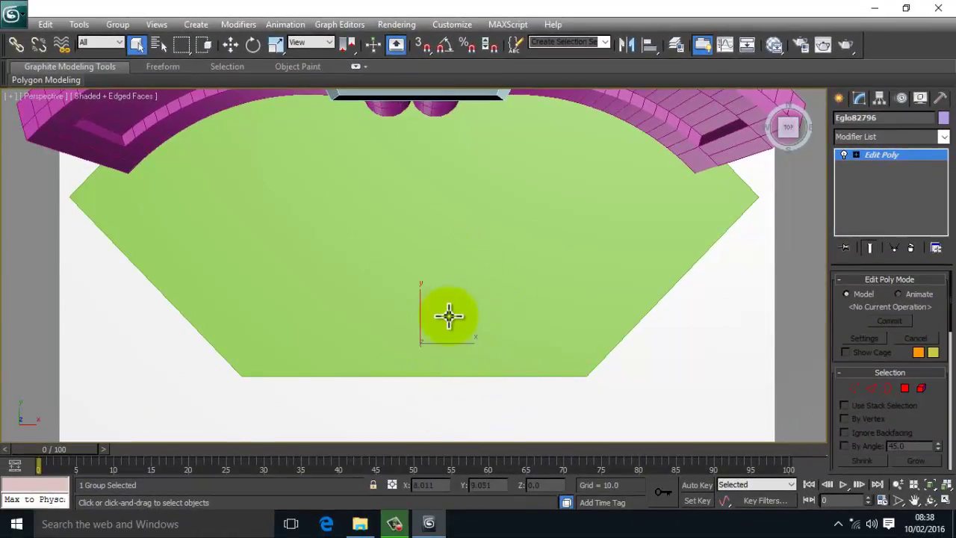
{"action": "left_click", "coordinate": [234, 43]}
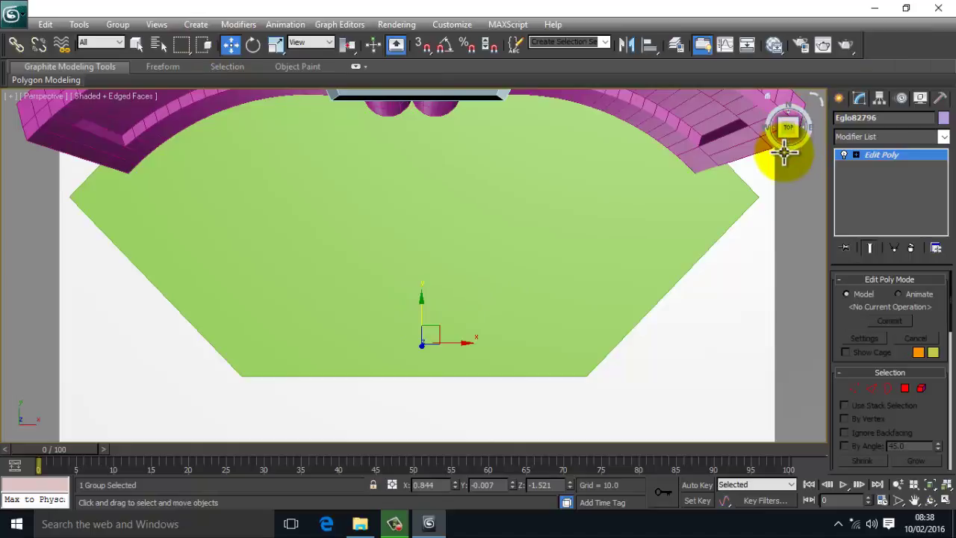
{"action": "left_click", "coordinate": [788, 152]}
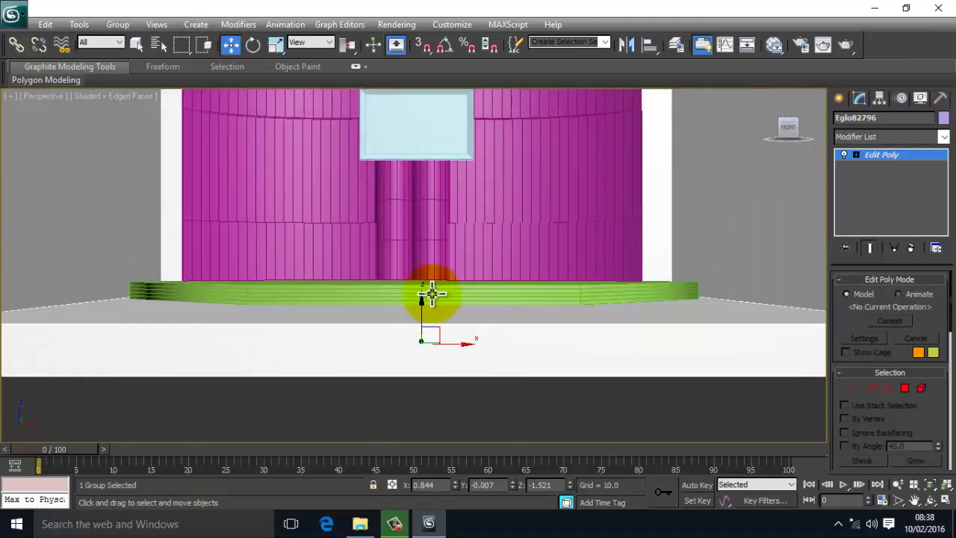
{"action": "left_click_drag", "start_coordinate": [420, 308], "coordinate": [425, 127]}
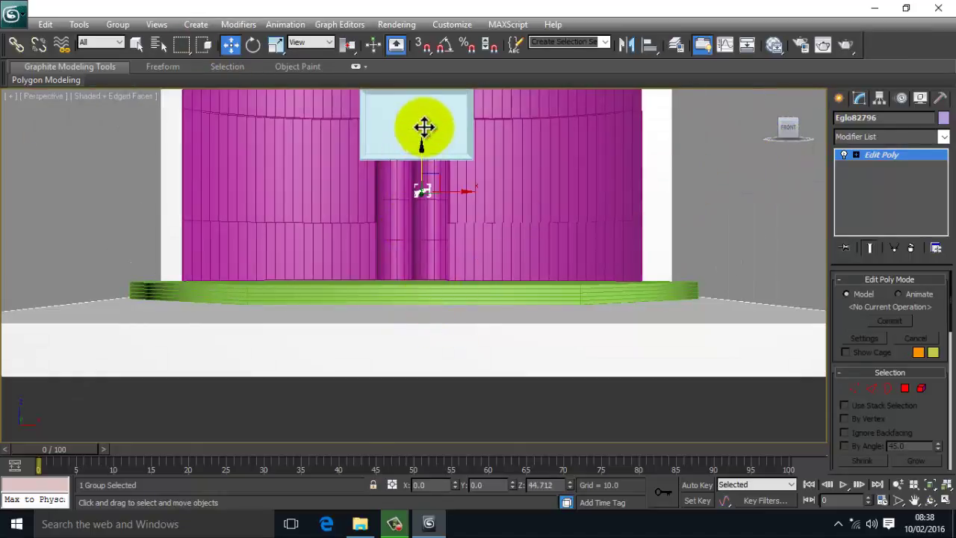
{"action": "middle_click_drag", "start_coordinate": [553, 192], "coordinate": [565, 325]}
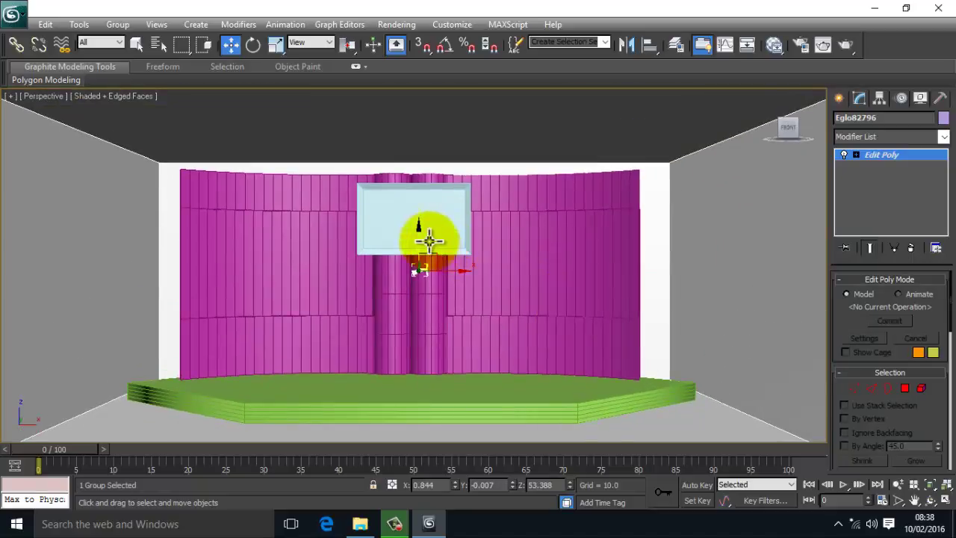
{"action": "left_click_drag", "start_coordinate": [418, 232], "coordinate": [446, 132]}
{"action": "left_click", "coordinate": [911, 153]}
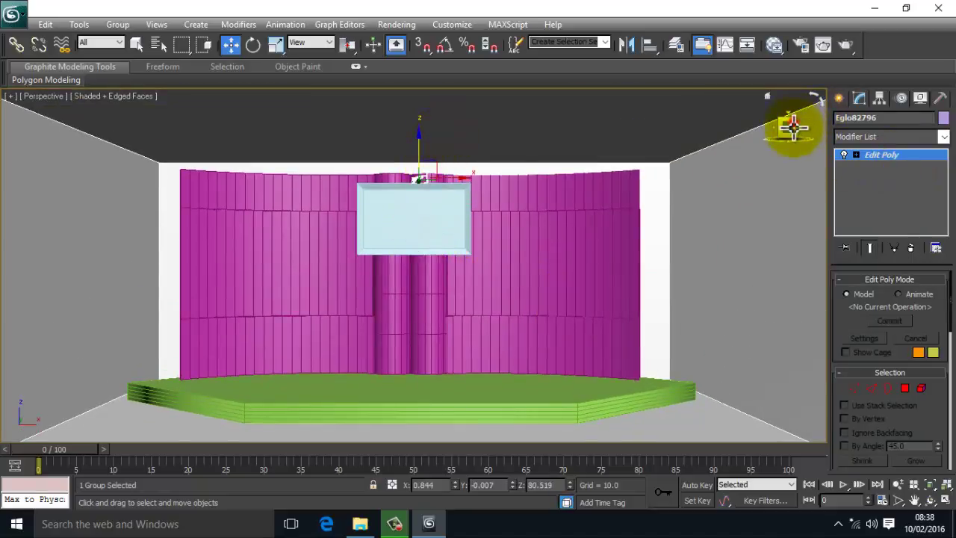
Step: From above, move the lamp in front of the right curved wall near its outer end, at about X 62.2
{"action": "mouse_move", "coordinate": [790, 124]}
{"action": "left_mouse_down"}
{"action": "mouse_move", "coordinate": [793, 162]}
{"action": "mouse_move", "coordinate": [793, 120]}
{"action": "left_mouse_up"}
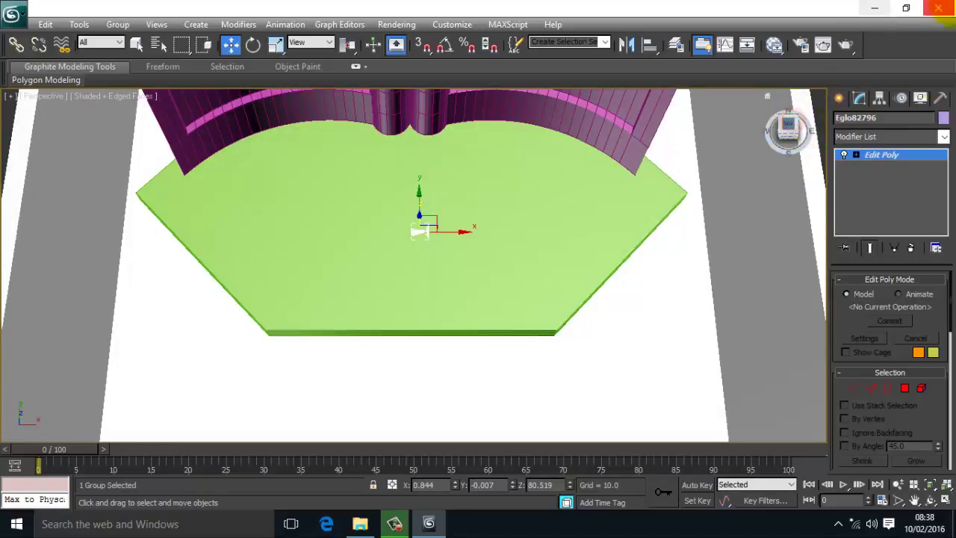
{"action": "left_click", "coordinate": [792, 122]}
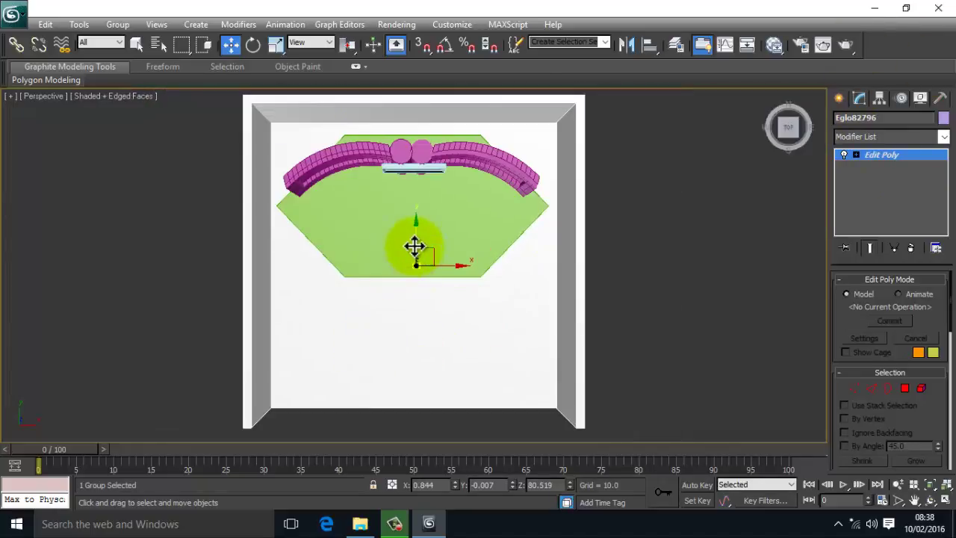
{"action": "left_click_drag", "start_coordinate": [415, 248], "coordinate": [529, 207]}
{"action": "scroll", "coordinate": [528, 207], "scroll_direction": "up", "scroll_amount": 3}
{"action": "middle_click_drag", "start_coordinate": [558, 164], "coordinate": [499, 279]}
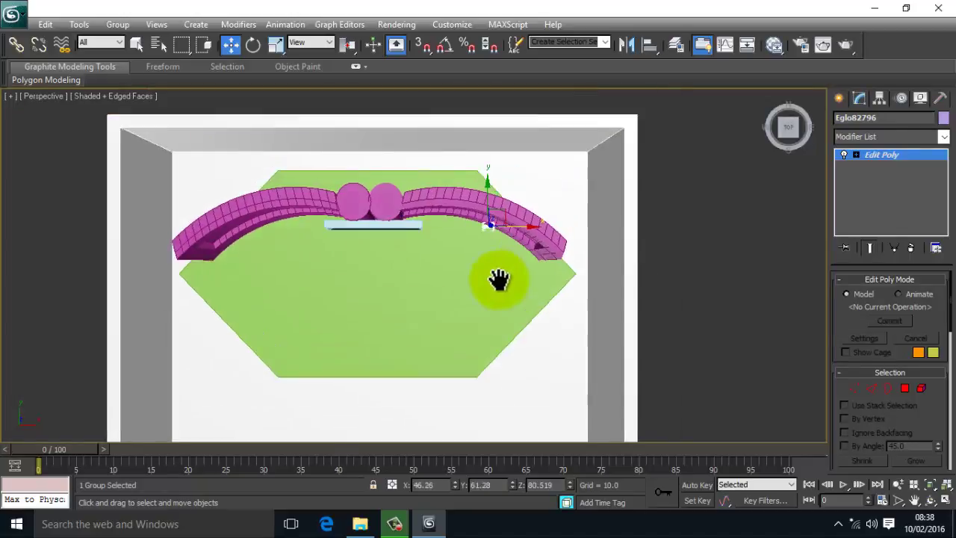
{"action": "scroll", "coordinate": [499, 279], "scroll_direction": "up", "scroll_amount": 4}
{"action": "left_click_drag", "start_coordinate": [522, 171], "coordinate": [532, 199]}
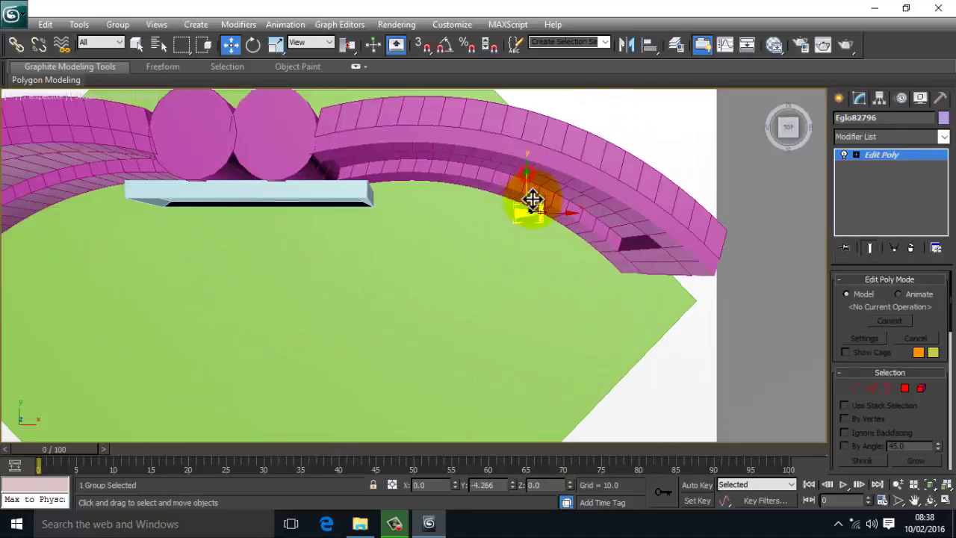
{"action": "middle_click_drag", "start_coordinate": [572, 207], "coordinate": [469, 220]}
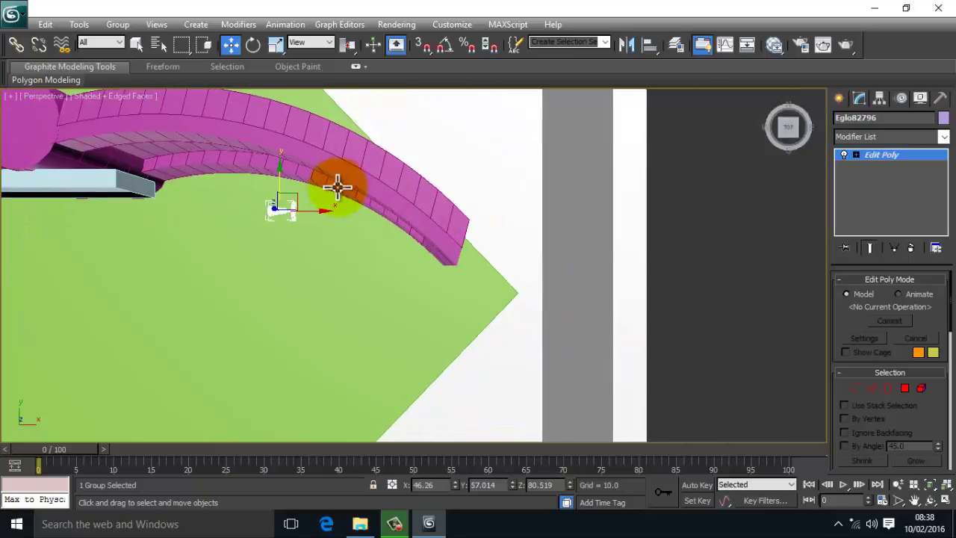
{"action": "left_click_drag", "start_coordinate": [281, 185], "coordinate": [373, 232]}
Step: Rotate the lamp about 46 degrees around Z and move it along Y to about 55.5, against the wall
{"action": "left_click", "coordinate": [253, 45]}
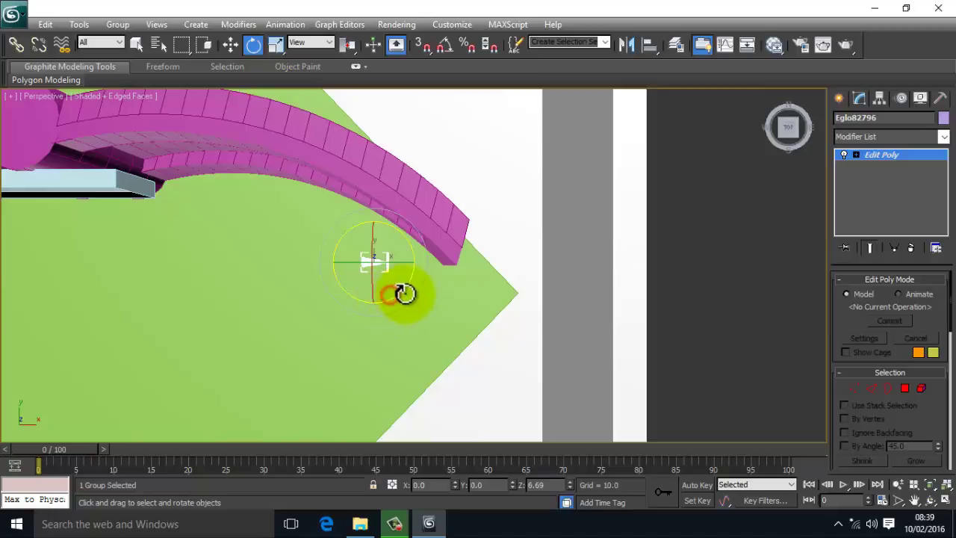
{"action": "left_click_drag", "start_coordinate": [405, 285], "coordinate": [428, 239]}
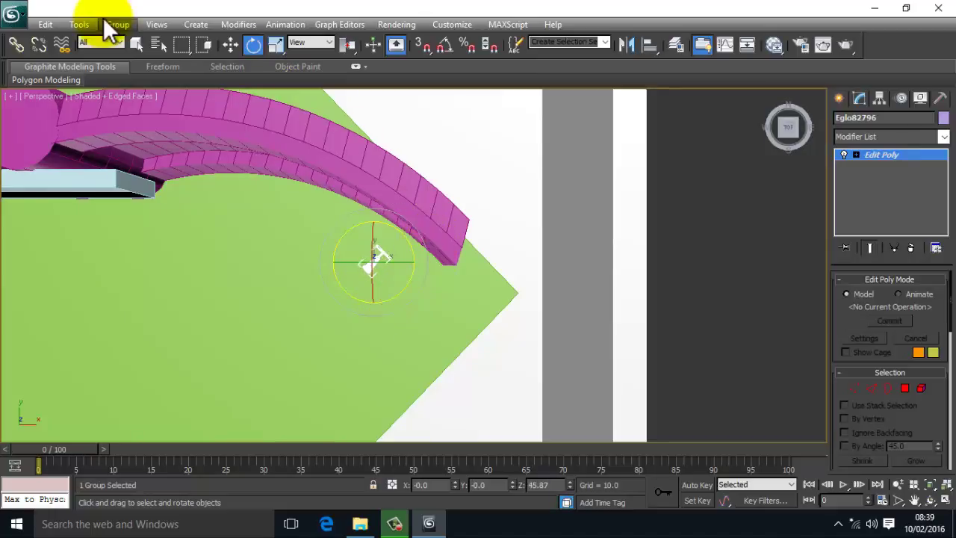
{"action": "key", "text": "w"}
{"action": "left_click_drag", "start_coordinate": [375, 256], "coordinate": [392, 213]}
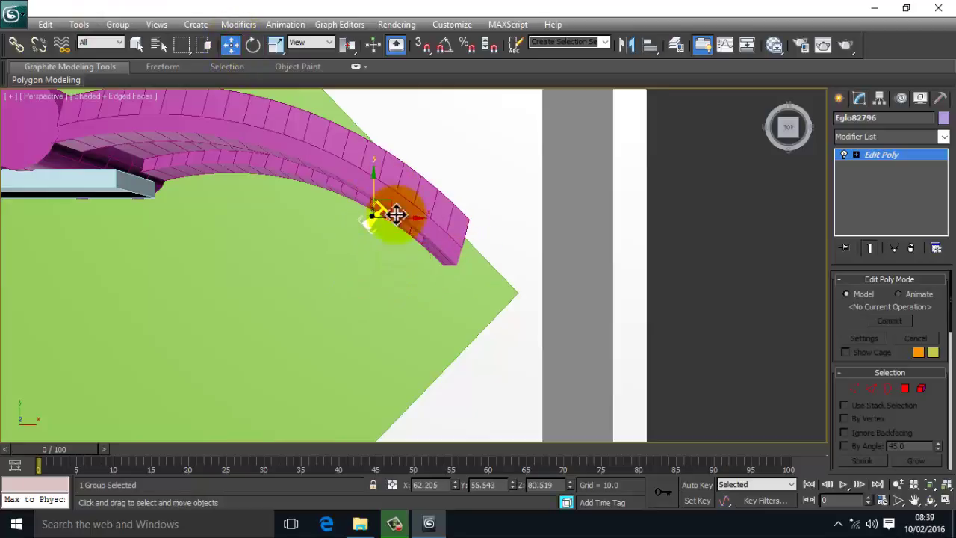
Step: Nudge the lamp along Y to about 55.9 and rotate it a further 9.5 degrees or so around Z to match the wall's slope
{"action": "scroll", "coordinate": [395, 216], "scroll_direction": "up", "scroll_amount": 5}
{"action": "middle_click_drag", "start_coordinate": [471, 216], "coordinate": [505, 239]}
{"action": "scroll", "coordinate": [478, 301], "scroll_direction": "up", "scroll_amount": 4}
{"action": "scroll", "coordinate": [501, 182], "scroll_direction": "down", "scroll_amount": 3}
{"action": "left_click_drag", "start_coordinate": [169, 267], "coordinate": [203, 233]}
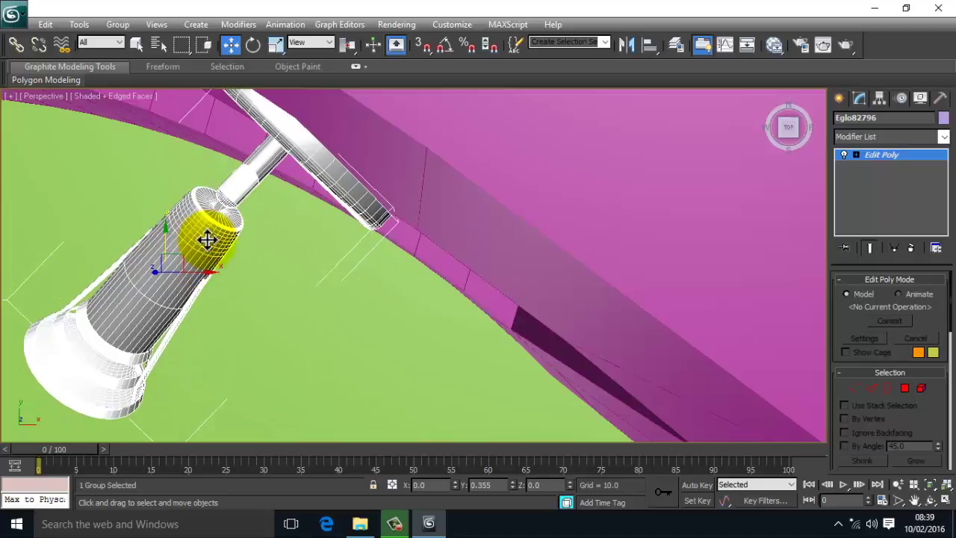
{"action": "left_click", "coordinate": [254, 45]}
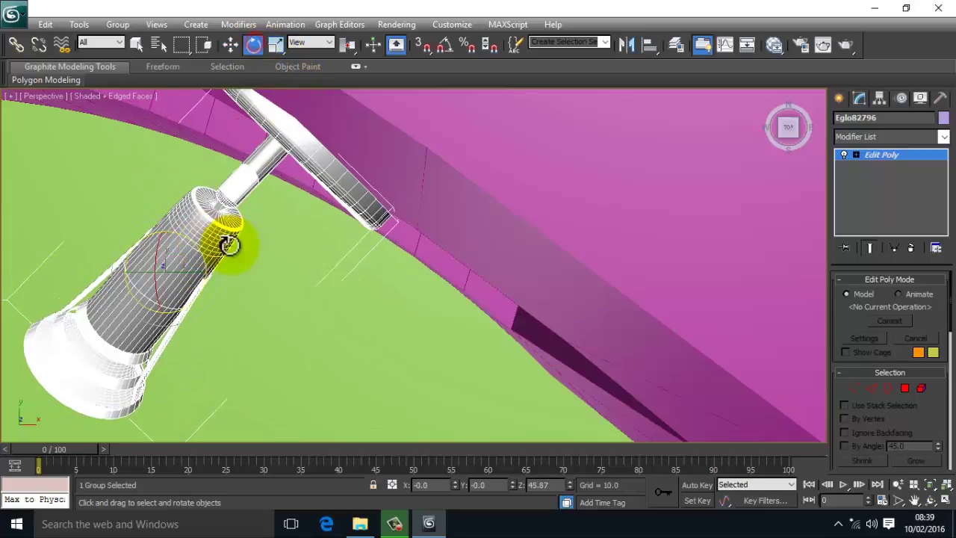
{"action": "left_click_drag", "start_coordinate": [200, 295], "coordinate": [228, 296]}
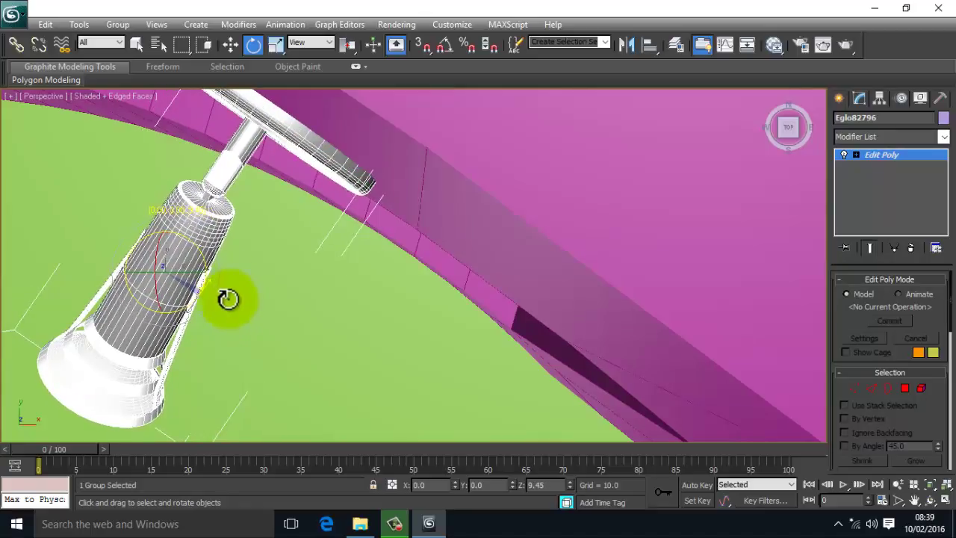
{"action": "left_click", "coordinate": [232, 46]}
{"action": "left_click", "coordinate": [272, 154]}
{"action": "left_click", "coordinate": [607, 145]}
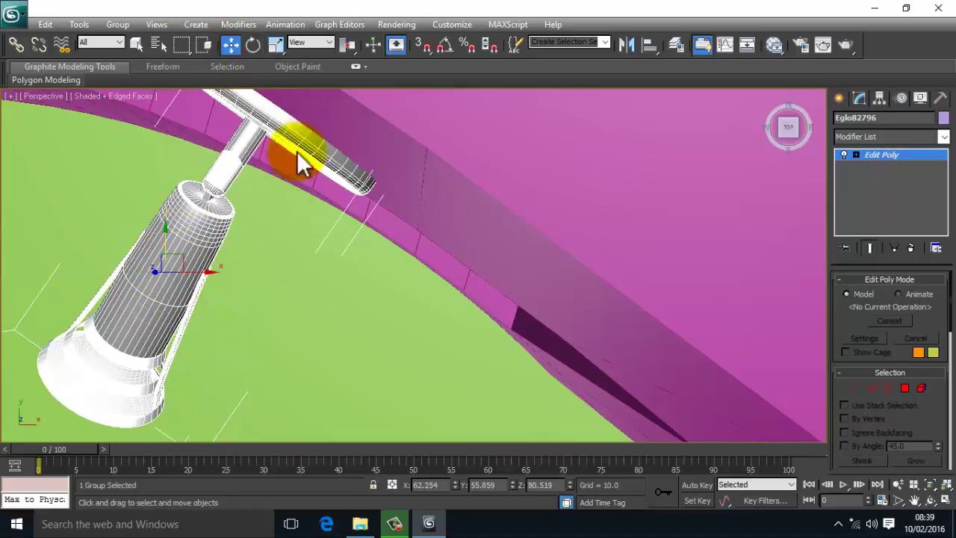
Step: Clone the lamp as a single Copy, shifted along X toward the columns to about 40.7
{"action": "scroll", "coordinate": [358, 224], "scroll_direction": "down", "scroll_amount": 10}
{"action": "left_click", "coordinate": [447, 225]}
{"action": "scroll", "coordinate": [436, 226], "scroll_direction": "down", "scroll_amount": 5}
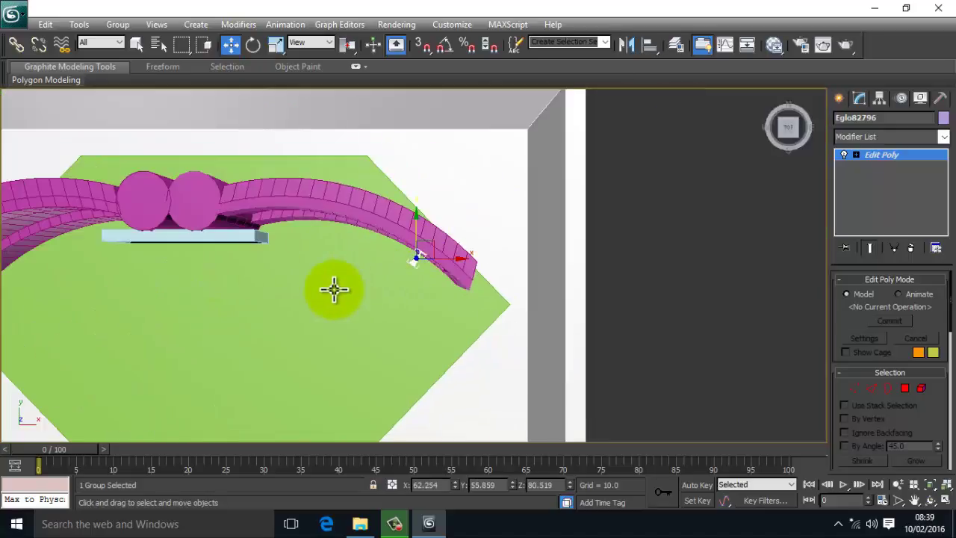
{"action": "middle_click_drag", "start_coordinate": [336, 286], "coordinate": [415, 261]}
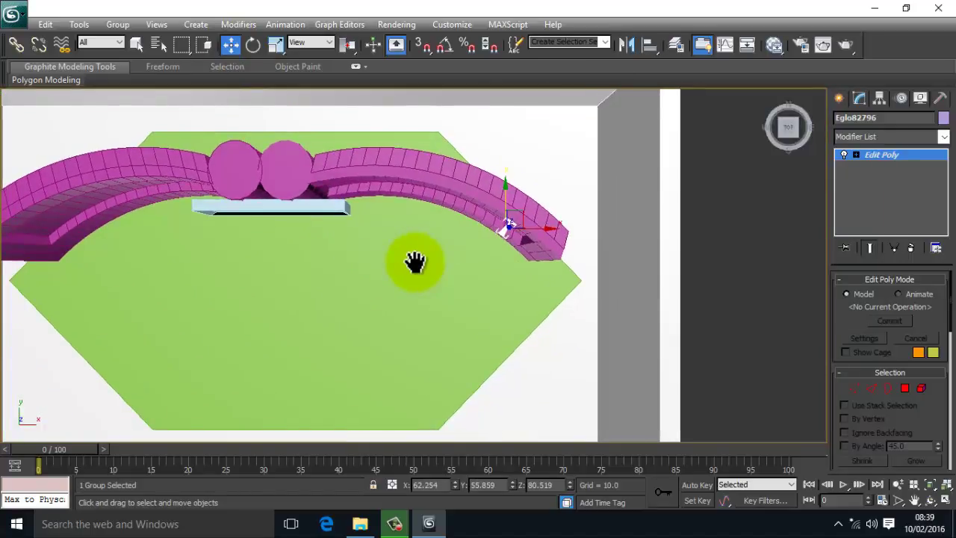
{"action": "left_click", "coordinate": [523, 246]}
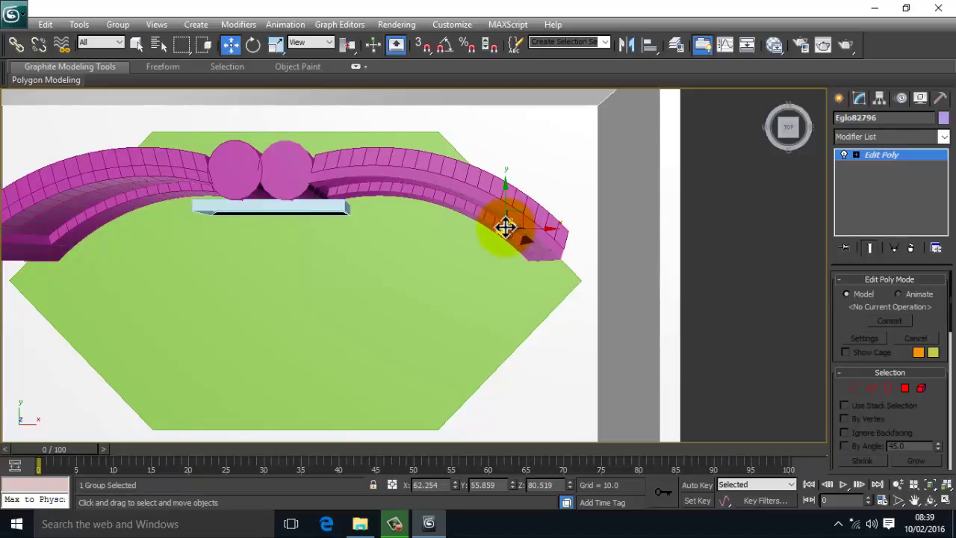
{"action": "left_click", "coordinate": [527, 236]}
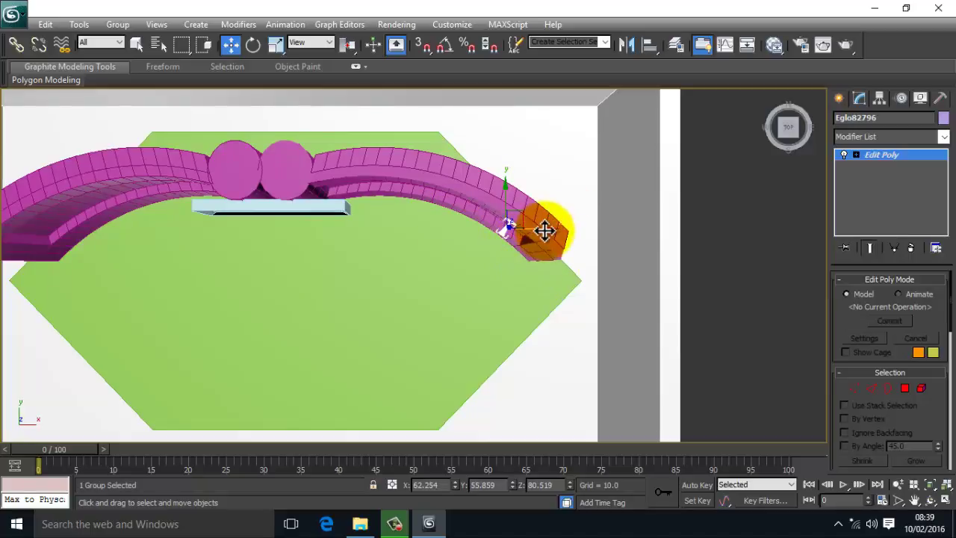
{"action": "left_click", "coordinate": [526, 223]}
{"action": "left_click_drag", "start_coordinate": [504, 227], "coordinate": [459, 224], "text": "shift"}
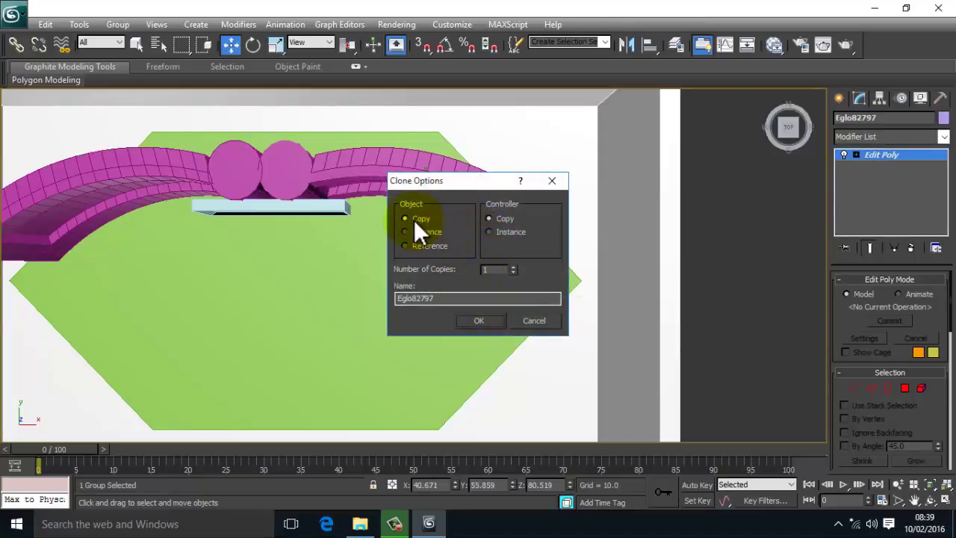
{"action": "left_click", "coordinate": [477, 321]}
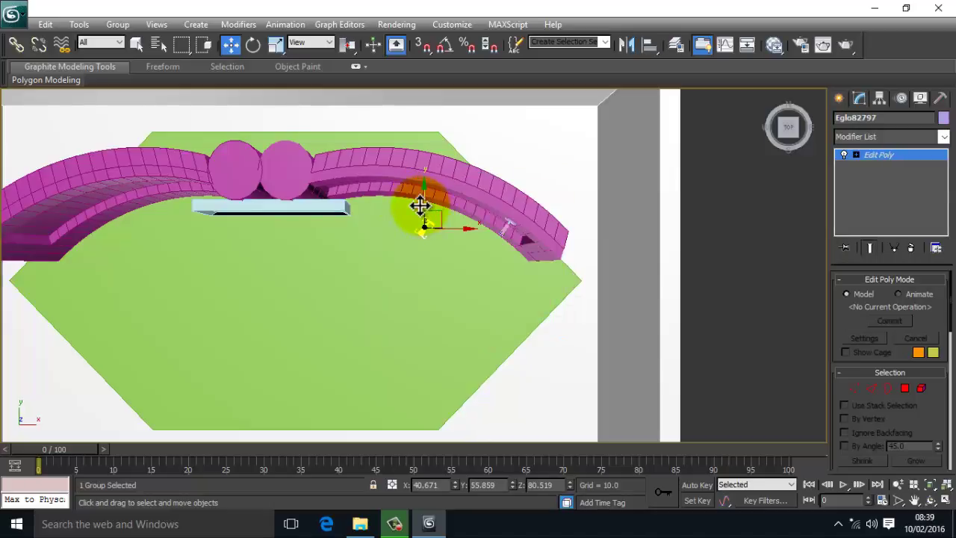
Step: Move the copied lamp along Y to about 63.8 and rotate it around Z to match the wall's slope there
{"action": "left_click_drag", "start_coordinate": [419, 206], "coordinate": [446, 175]}
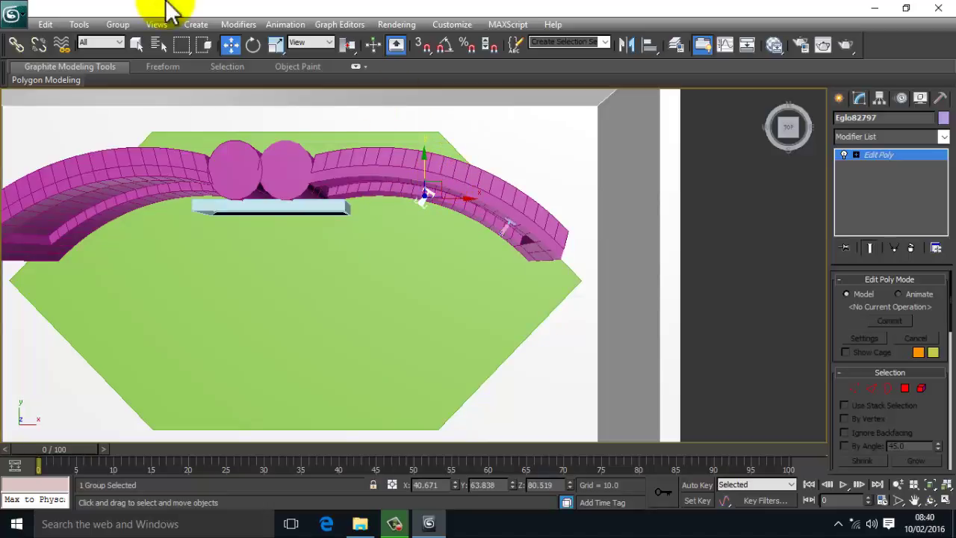
{"action": "left_click", "coordinate": [253, 44]}
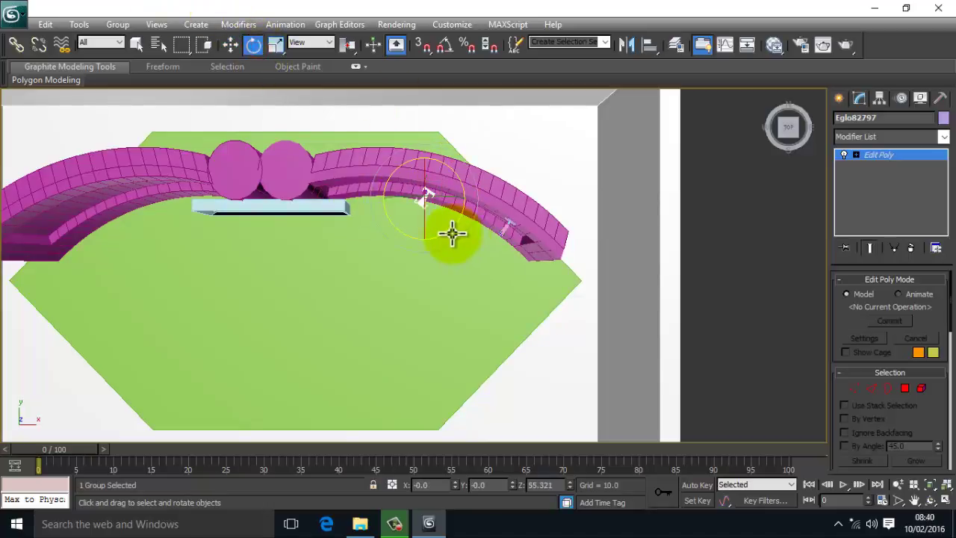
{"action": "left_click_drag", "start_coordinate": [447, 232], "coordinate": [461, 215]}
Step: Nudge the copied lamp along Y to about 65.1 so its base sits against the curved wall
{"action": "left_click", "coordinate": [231, 43]}
{"action": "scroll", "coordinate": [584, 145], "scroll_direction": "up", "scroll_amount": 3}
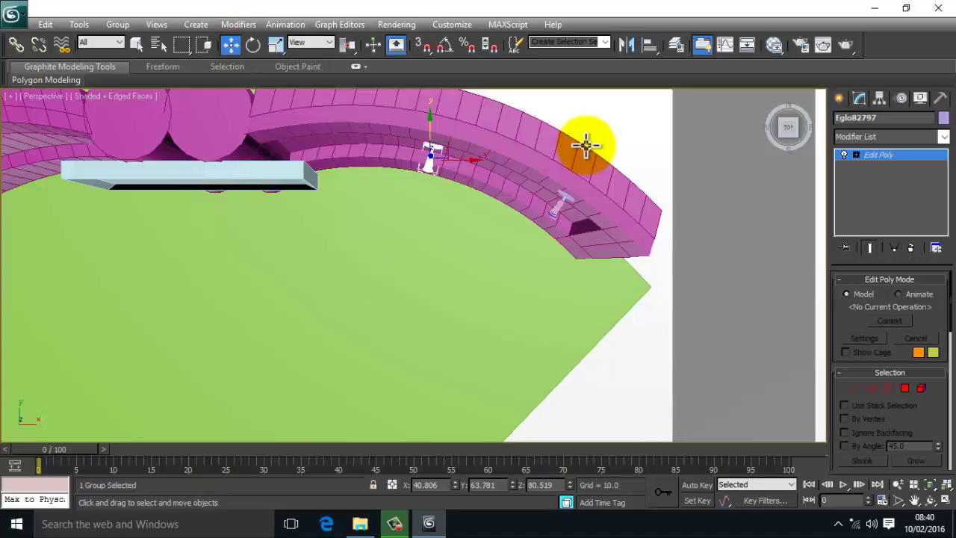
{"action": "middle_click_drag", "start_coordinate": [571, 162], "coordinate": [515, 228]}
{"action": "scroll", "coordinate": [515, 228], "scroll_direction": "up", "scroll_amount": 5}
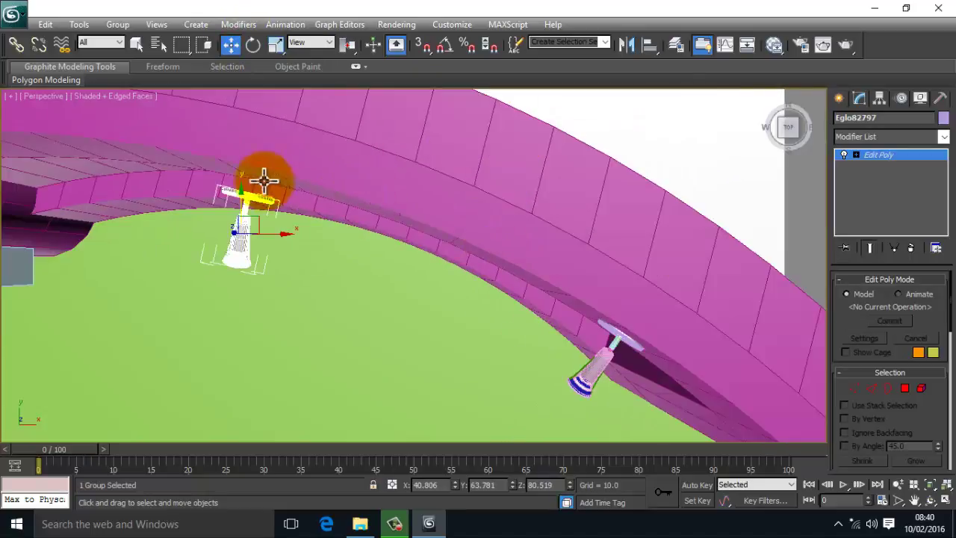
{"action": "mouse_move", "coordinate": [246, 190]}
{"action": "left_mouse_down"}
{"action": "mouse_move", "coordinate": [243, 173]}
{"action": "mouse_move", "coordinate": [247, 184]}
{"action": "left_mouse_up"}
Step: Select both lamps on the right curved wall and clone them as a single Copy, shifted along X to the left wall
{"action": "scroll", "coordinate": [388, 299], "scroll_direction": "down", "scroll_amount": 10}
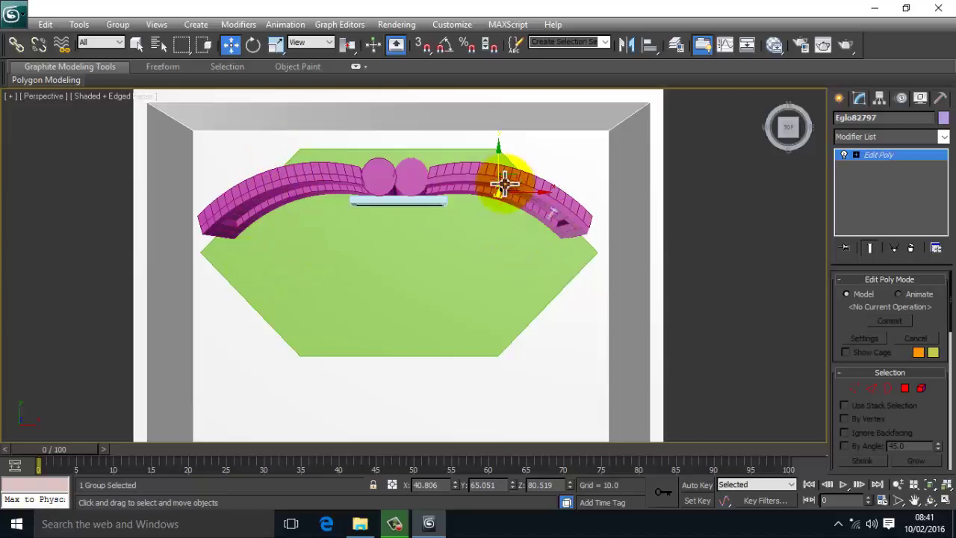
{"action": "left_click", "coordinate": [499, 190]}
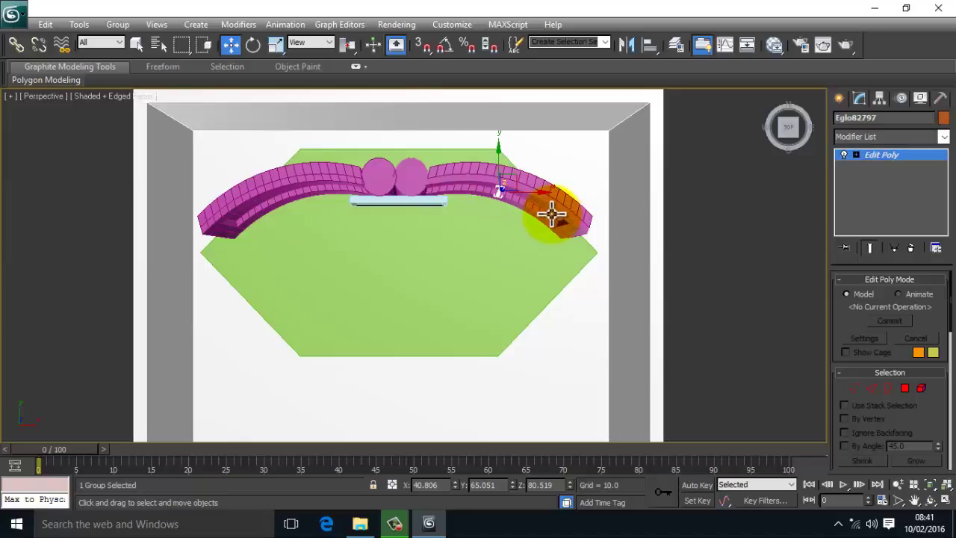
{"action": "left_click", "coordinate": [551, 214], "text": "ctrl"}
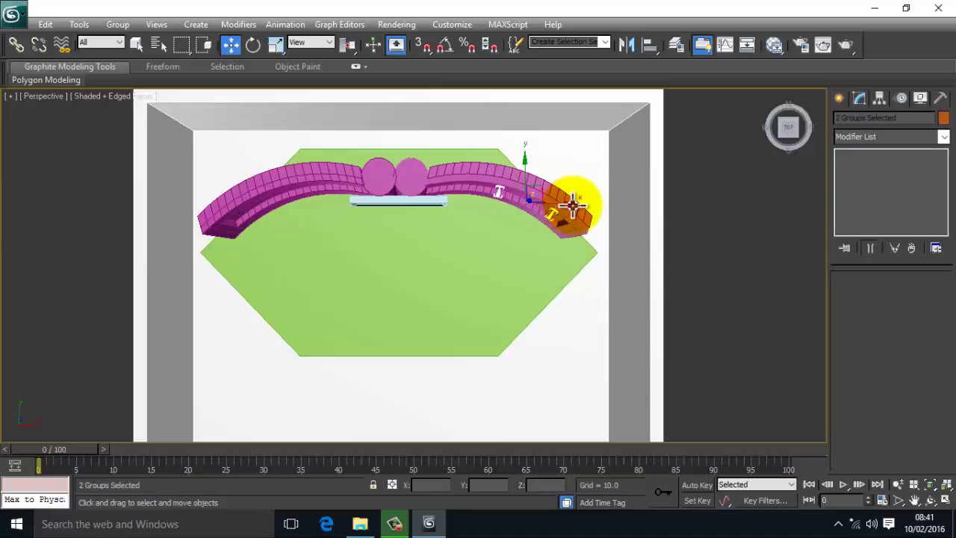
{"action": "mouse_move", "coordinate": [569, 203]}
{"action": "left_mouse_down", "text": "shift"}
{"action": "mouse_move", "coordinate": [401, 261]}
{"action": "mouse_move", "coordinate": [306, 272]}
{"action": "left_mouse_up", "text": "shift"}
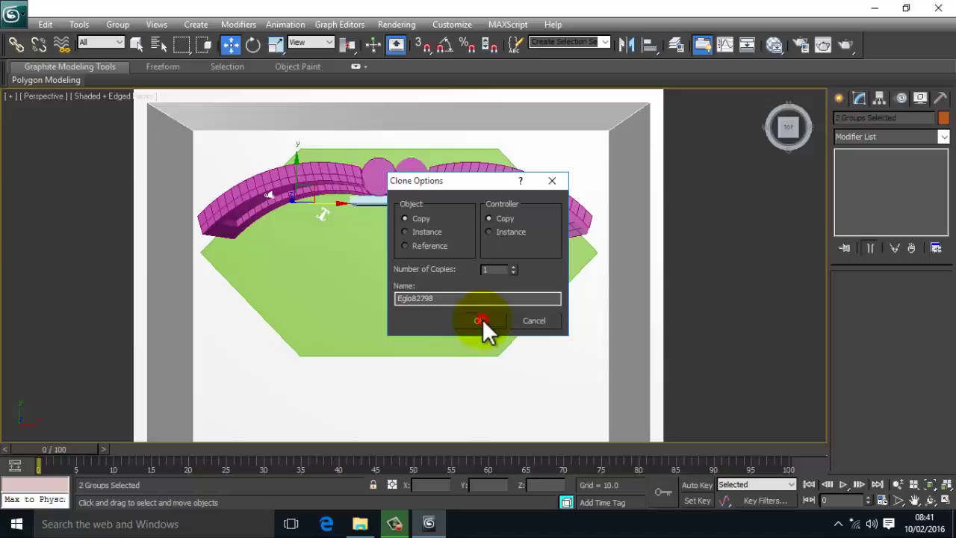
{"action": "left_click", "coordinate": [482, 320]}
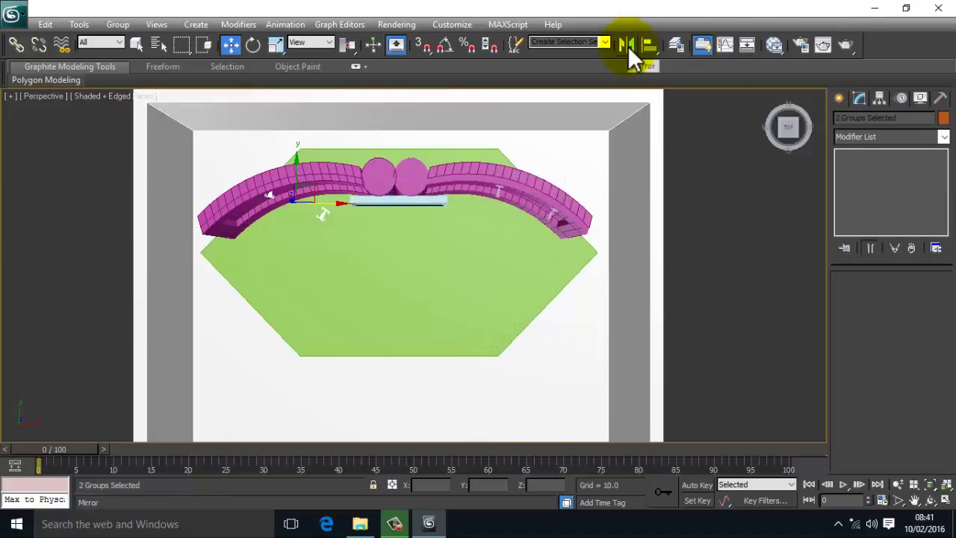
Step: Mirror the copied lamp pair on the X axis with No Clone and move it about 8.9 outward along X
{"action": "left_click", "coordinate": [627, 45]}
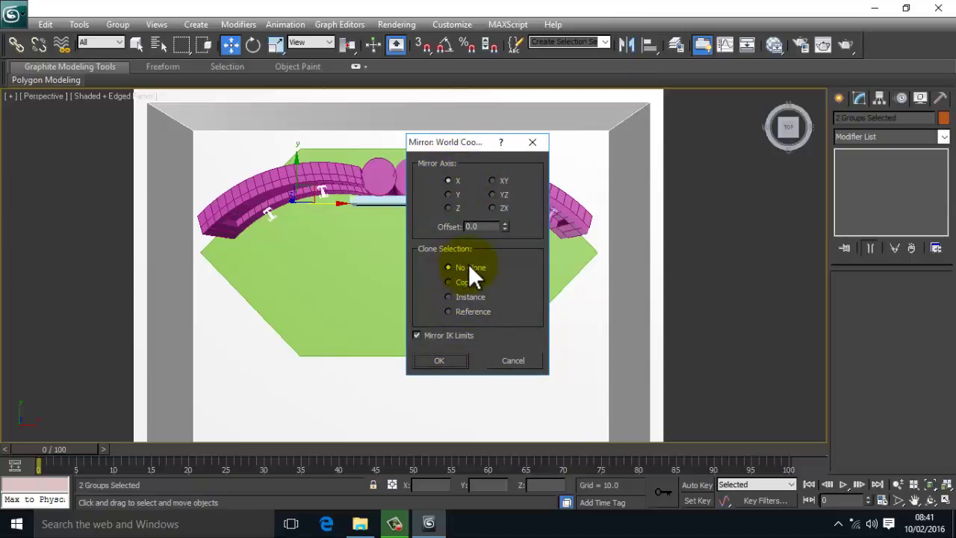
{"action": "left_click", "coordinate": [451, 359]}
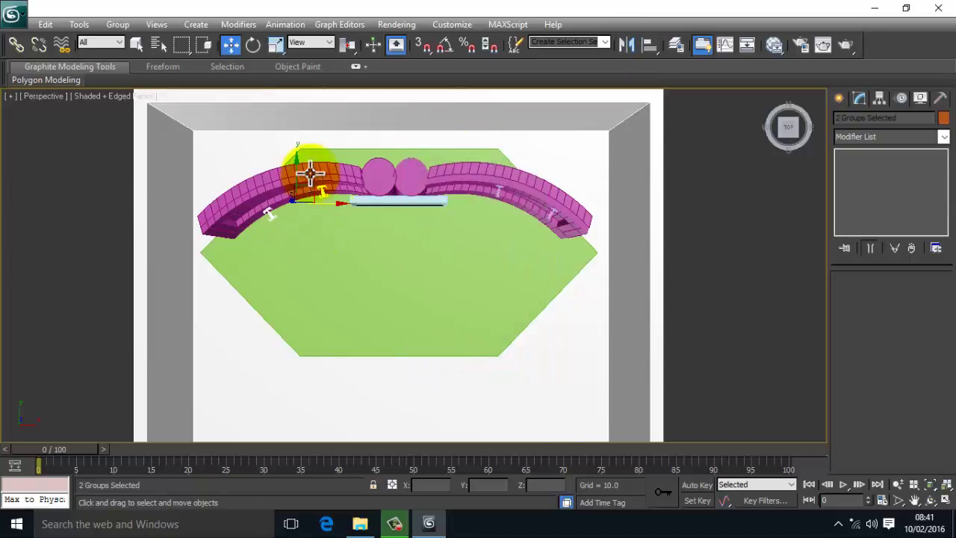
{"action": "left_click_drag", "start_coordinate": [341, 204], "coordinate": [320, 219]}
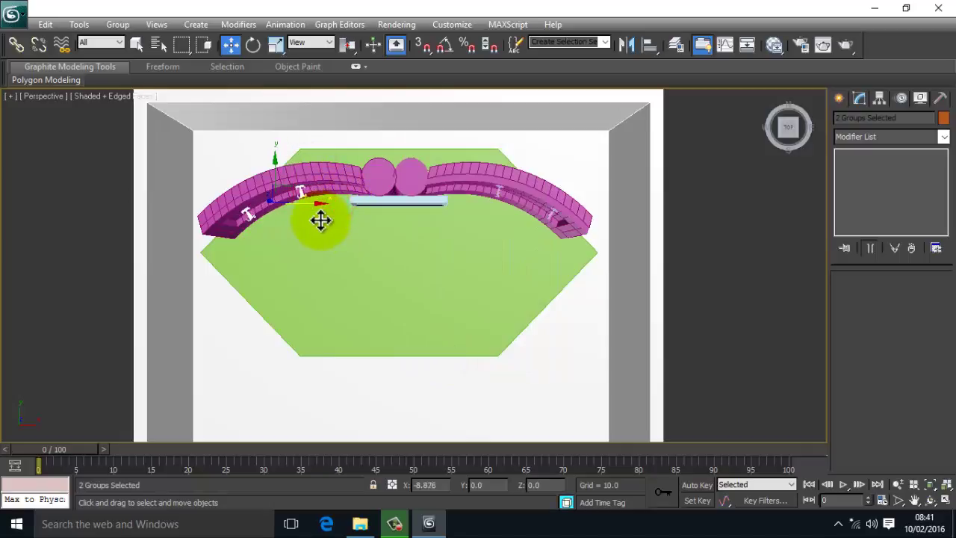
Step: Fine-tune the mirrored pair against the left curved wall, with its inner lamp at about X -44.5, Y 65.0
{"action": "scroll", "coordinate": [406, 206], "scroll_direction": "up", "scroll_amount": 5}
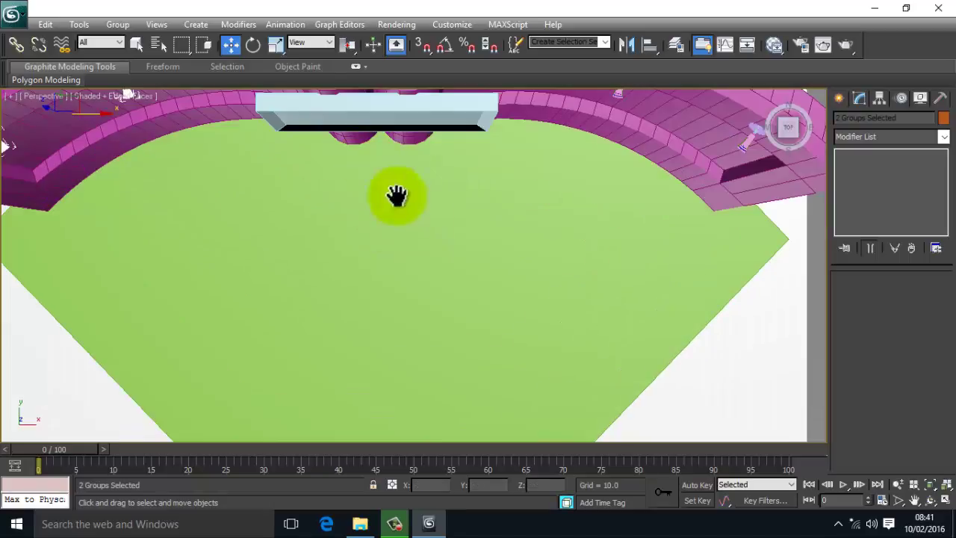
{"action": "middle_click_drag", "start_coordinate": [395, 196], "coordinate": [769, 276]}
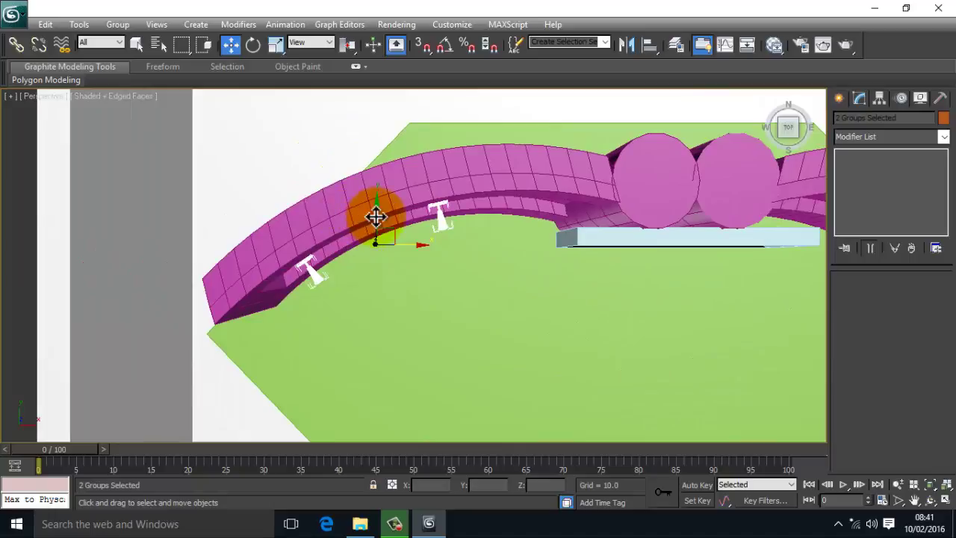
{"action": "mouse_move", "coordinate": [376, 216]}
{"action": "left_mouse_down"}
{"action": "mouse_move", "coordinate": [367, 209]}
{"action": "mouse_move", "coordinate": [416, 241]}
{"action": "mouse_move", "coordinate": [374, 214]}
{"action": "left_mouse_up"}
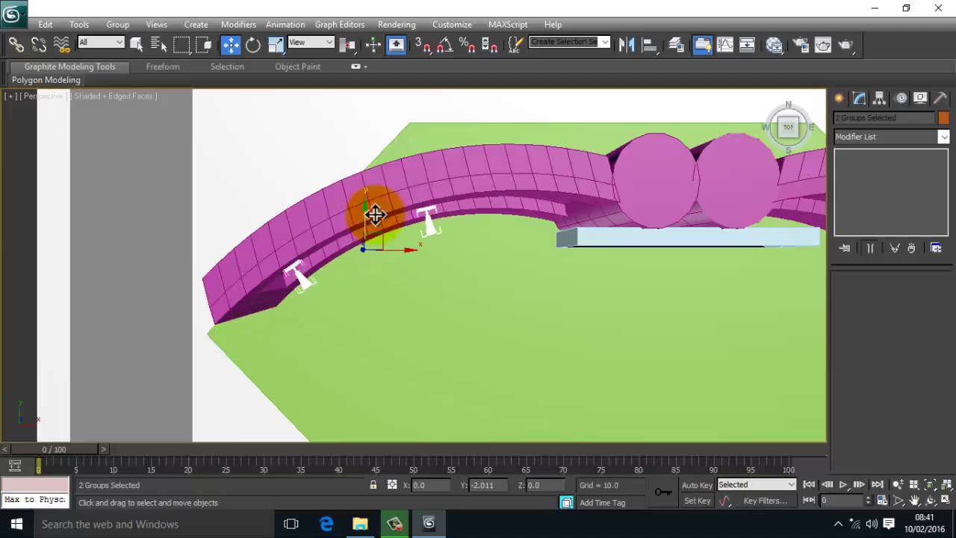
{"action": "left_click", "coordinate": [433, 227]}
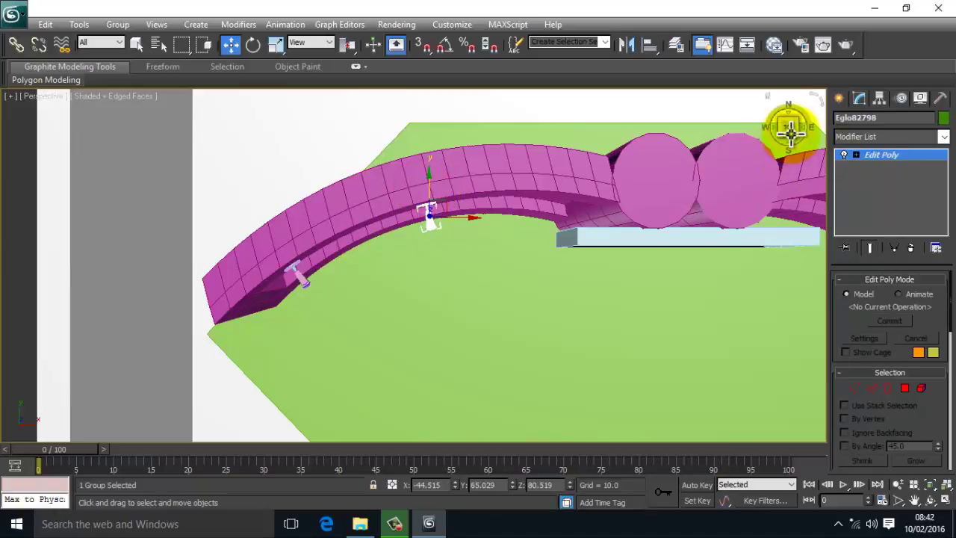
Step: Clear the selection and examine the placement of all the lamps on both curved walls from the front
{"action": "left_click_drag", "start_coordinate": [788, 99], "coordinate": [804, 156]}
{"action": "scroll", "coordinate": [706, 236], "scroll_direction": "down", "scroll_amount": 5}
{"action": "middle_click_drag", "start_coordinate": [764, 228], "coordinate": [568, 184]}
{"action": "left_click", "coordinate": [585, 148]}
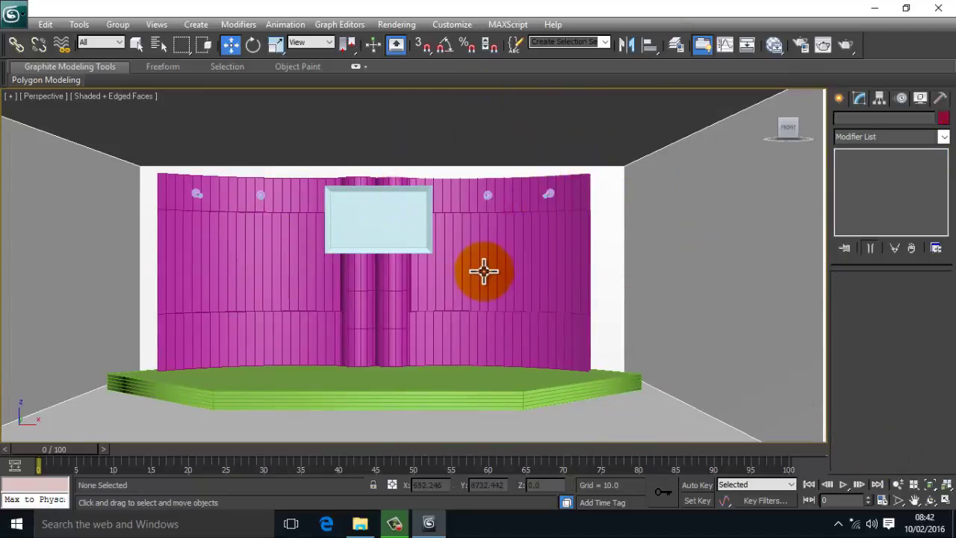
{"action": "scroll", "coordinate": [494, 283], "scroll_direction": "up", "scroll_amount": 1}
{"action": "scroll", "coordinate": [499, 309], "scroll_direction": "down", "scroll_amount": 1}
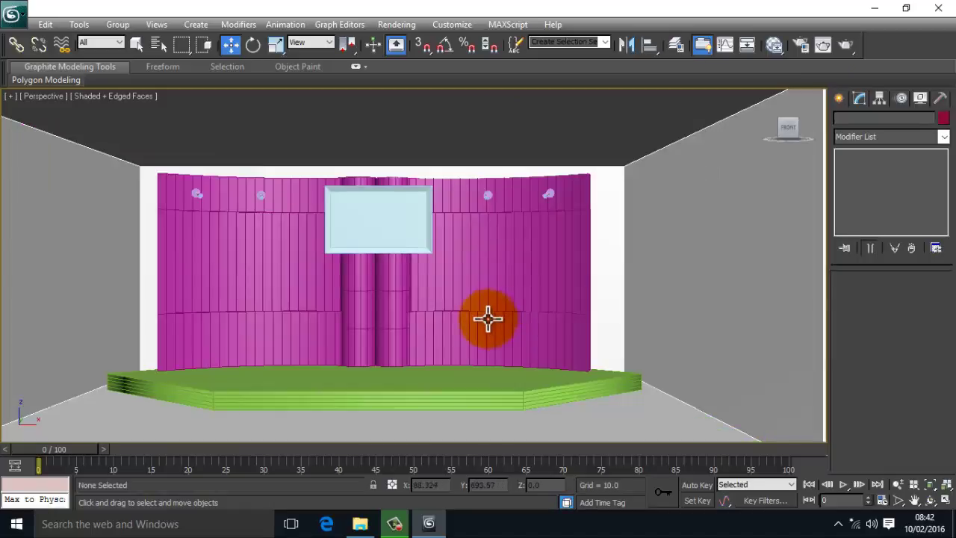
{"action": "middle_click_drag", "start_coordinate": [488, 319], "coordinate": [566, 278]}
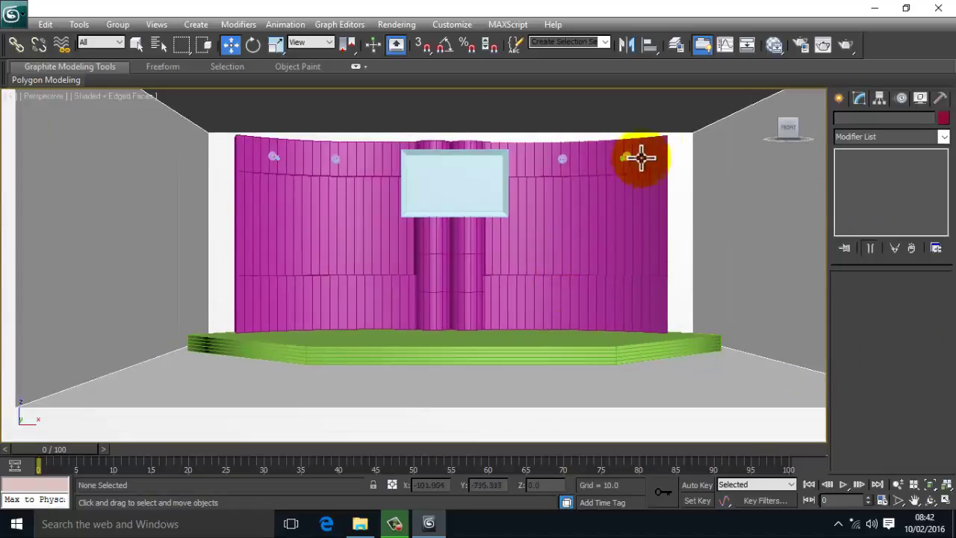